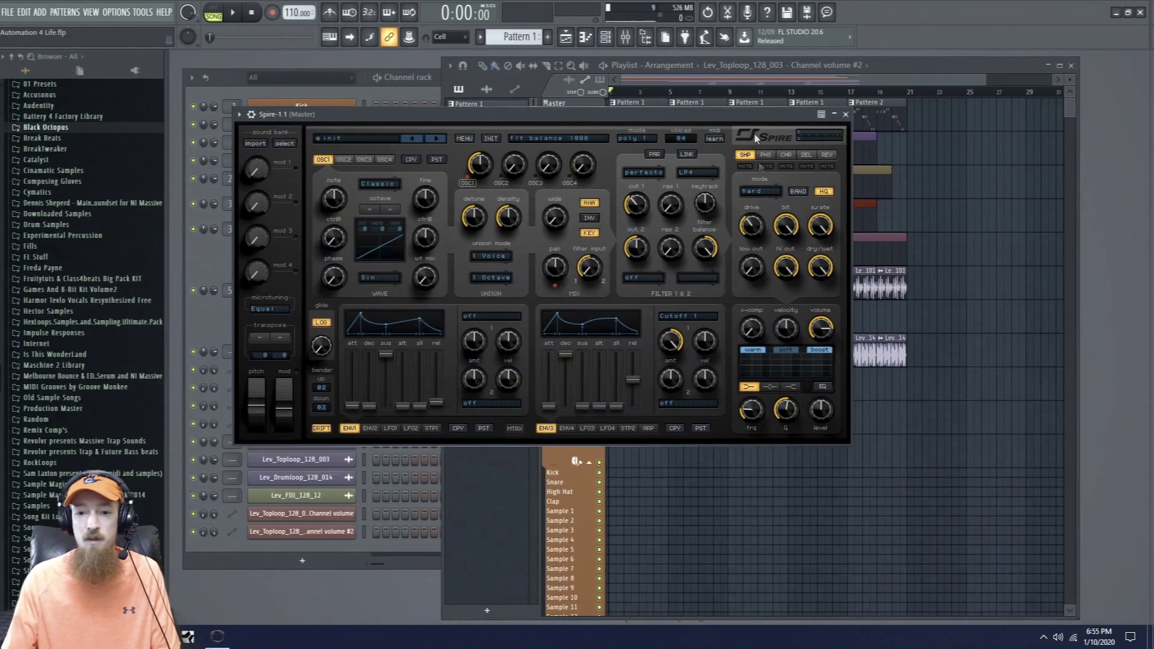
Play the arrangement from the start and select the audio and volume automation clips on Extra 5 to Extra 7
left_click(330, 351)
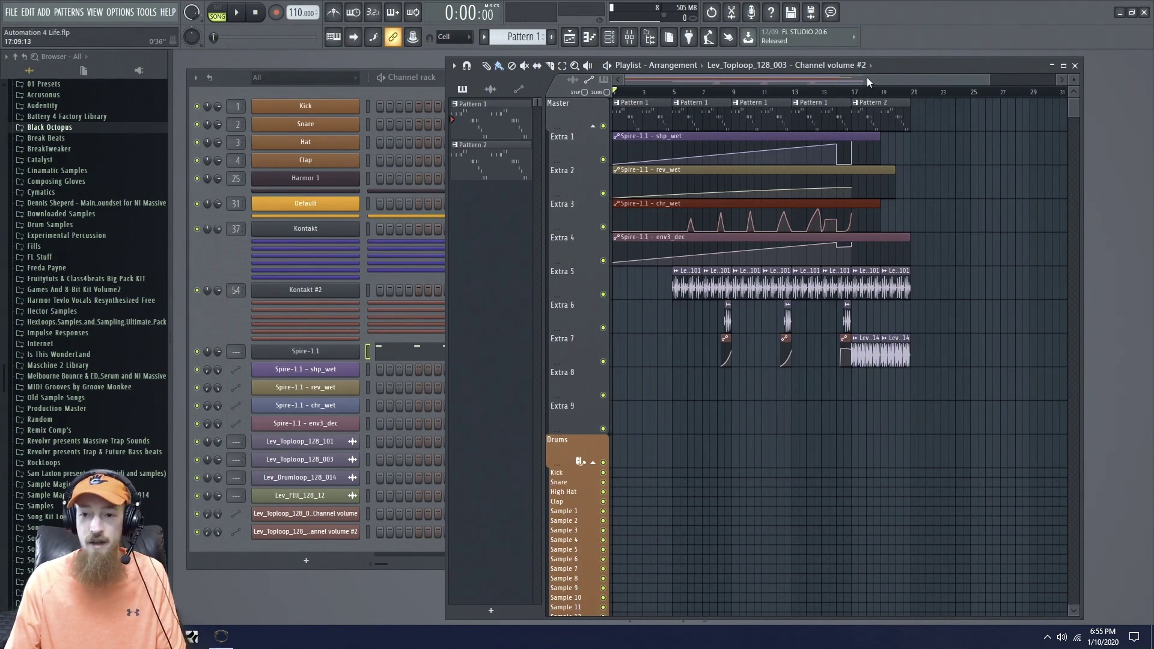
key("space")
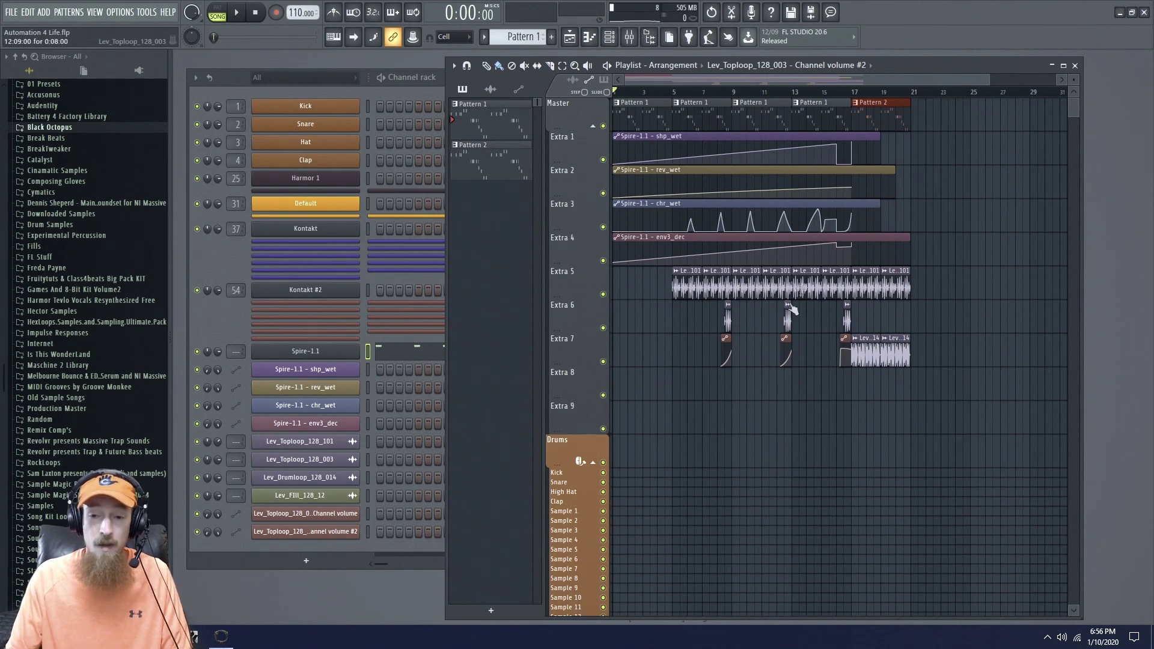
left_click_drag(681, 292, 978, 364)
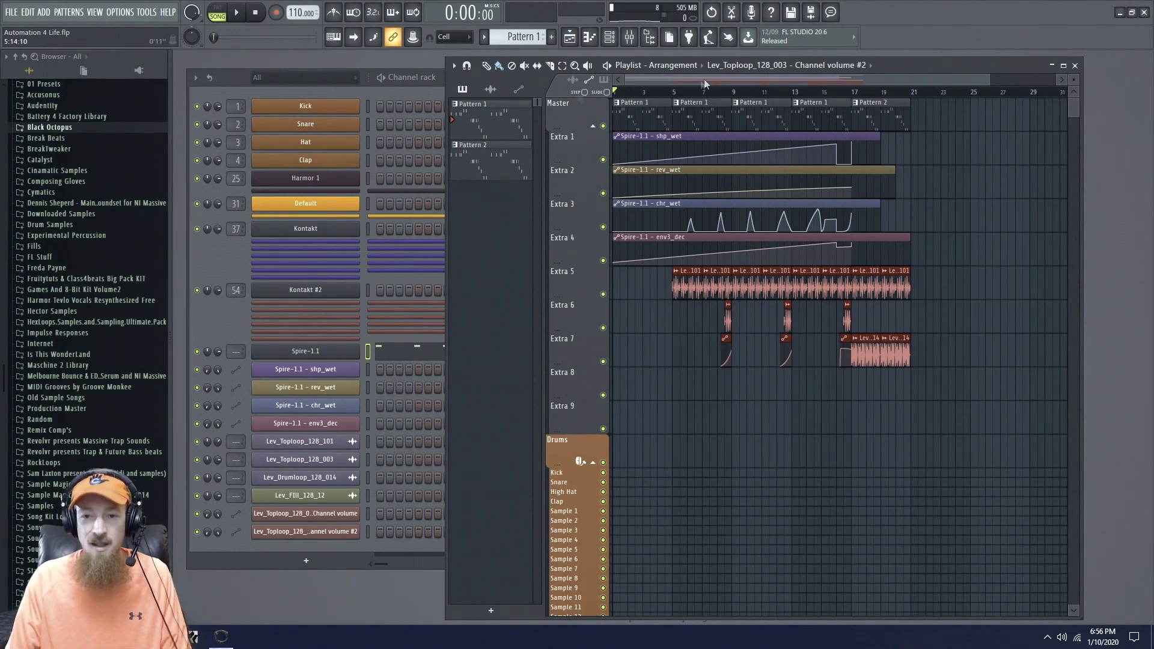
scroll(737, 202, "up", 5)
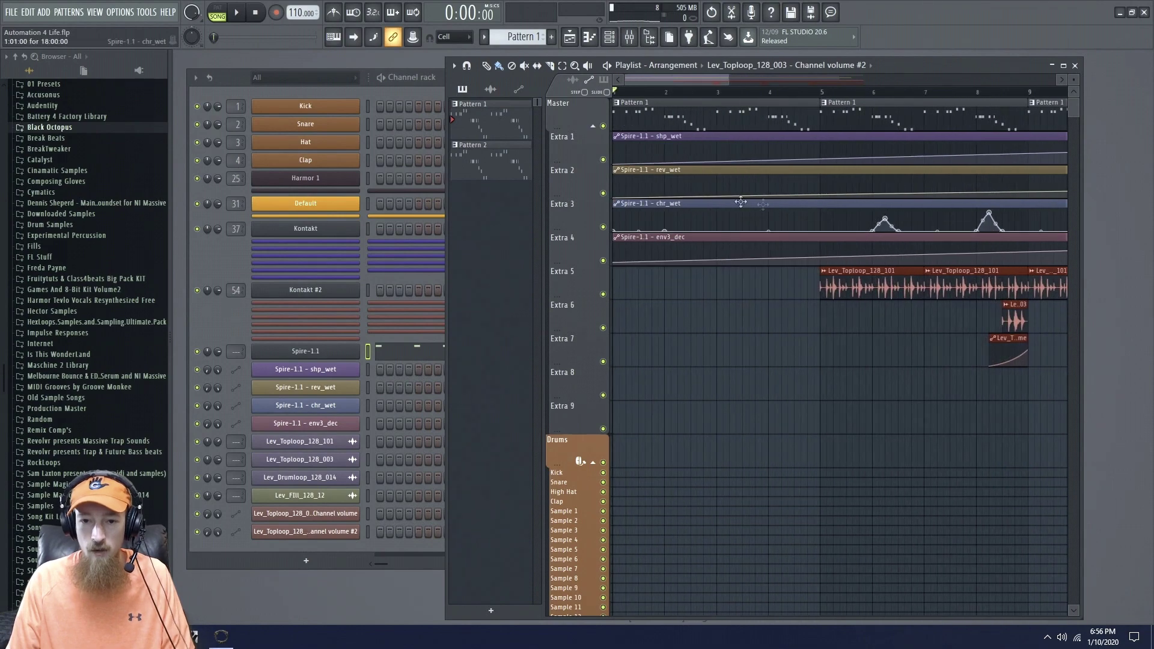
scroll(737, 202, "down", 3)
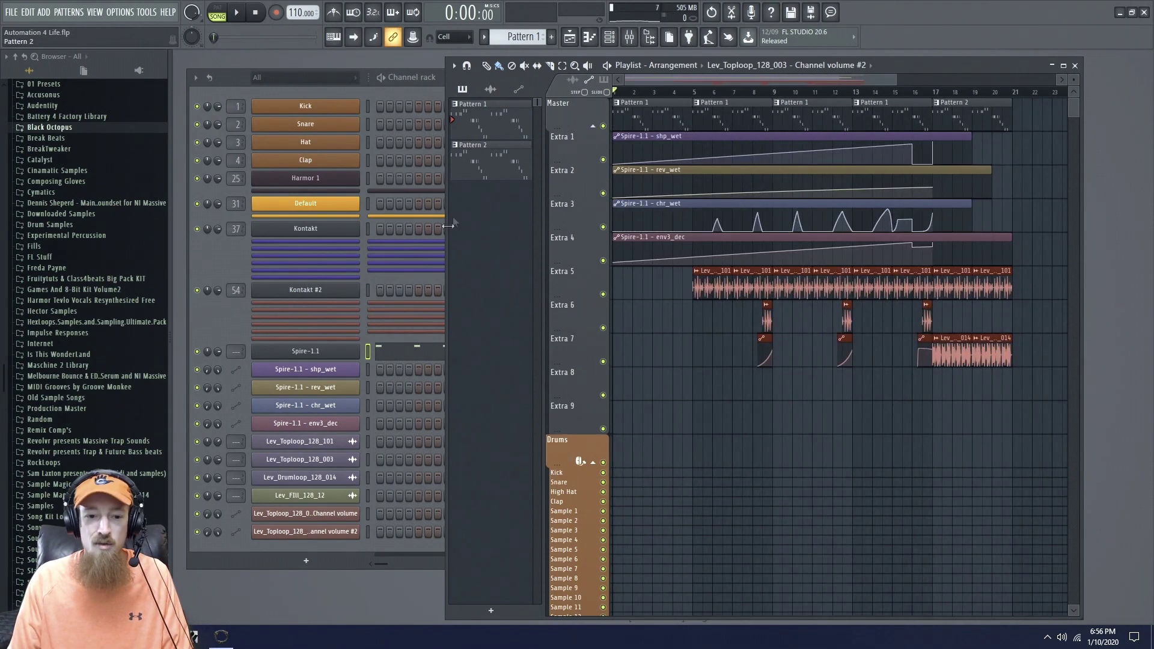
Open the Spire-1.1 synth and view its reverb, delay, chorus, phaser and shaper effect pages
left_click(346, 352)
left_click_drag(776, 110, 597, 84)
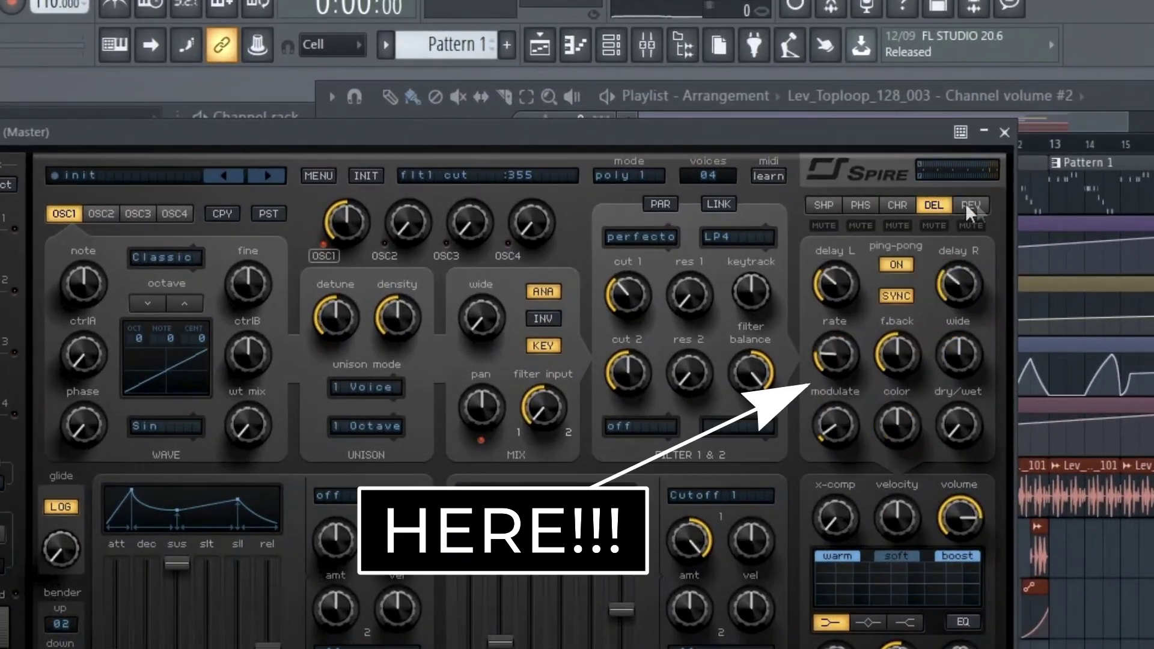
left_click(806, 127)
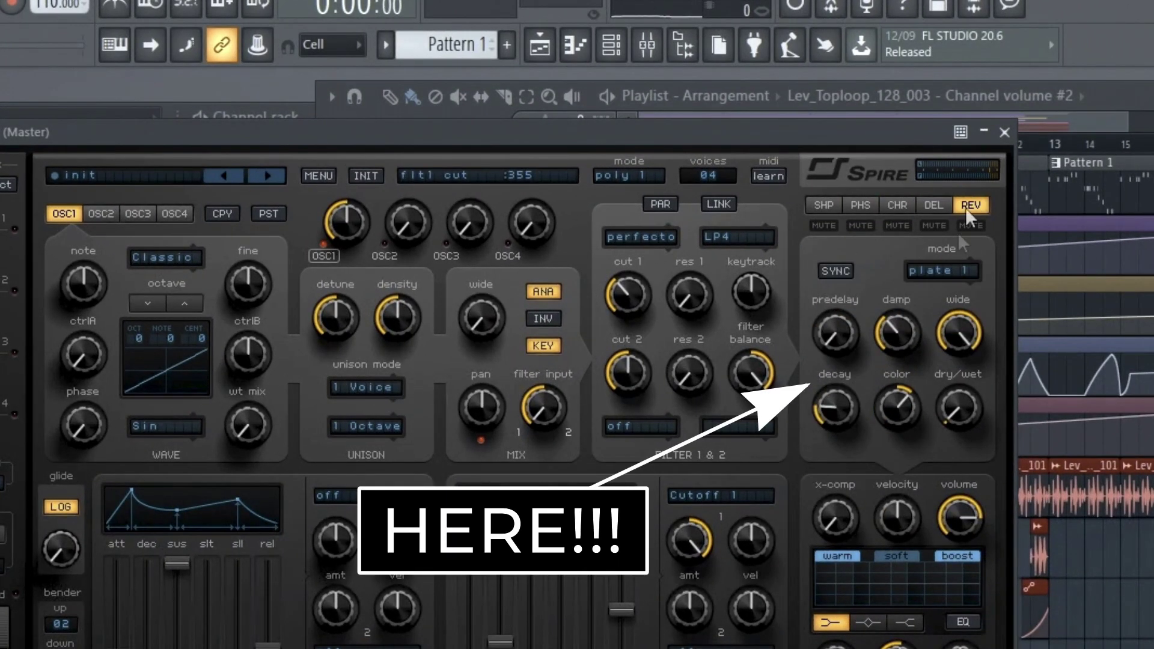
left_click(929, 205)
left_click(889, 206)
left_click(856, 206)
left_click(820, 205)
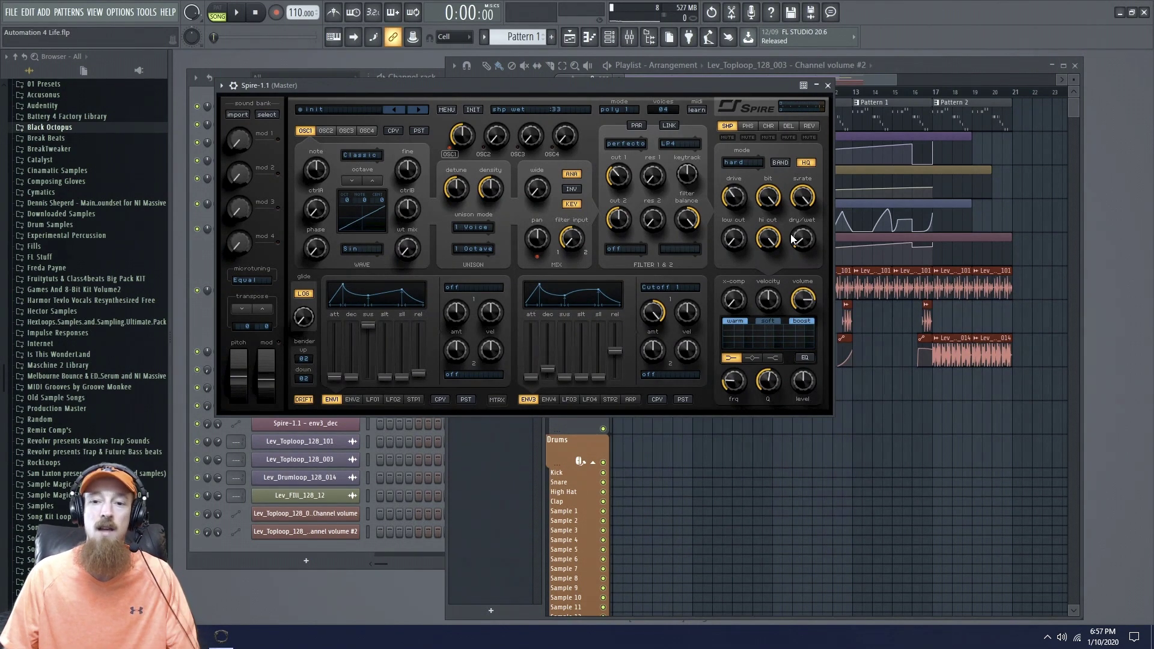
Select the Spire shp_wet automation clip on Extra 1 and compare it with the synth's shaper settings
left_click(954, 66)
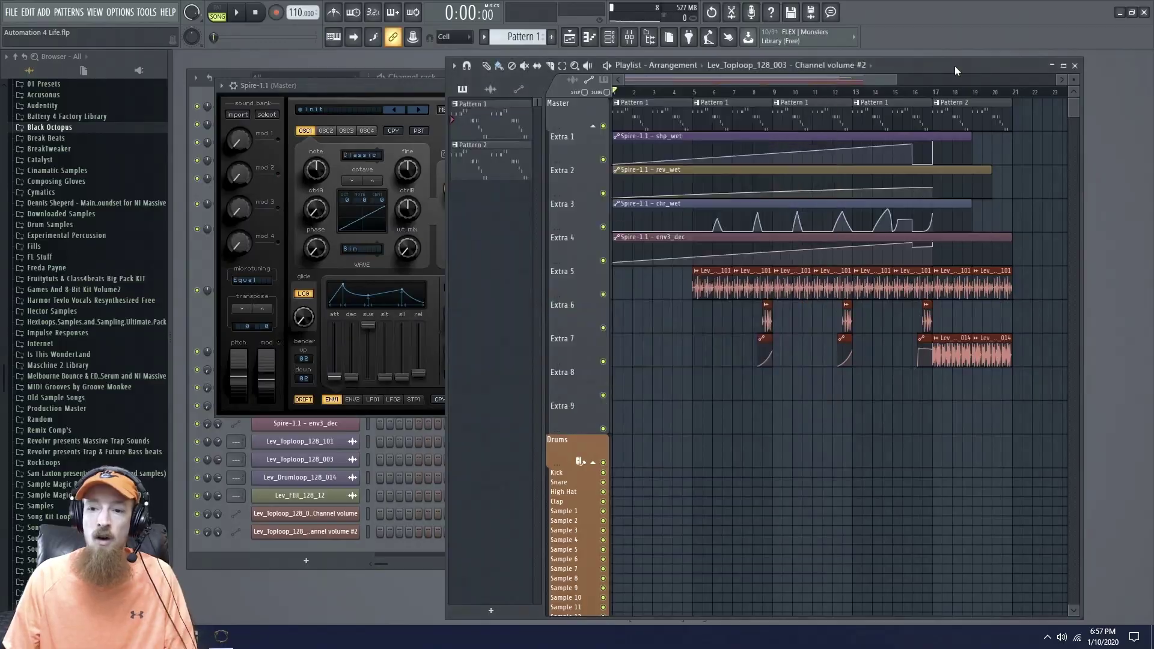
left_click_drag(652, 148, 752, 148)
left_click_drag(672, 204, 673, 206)
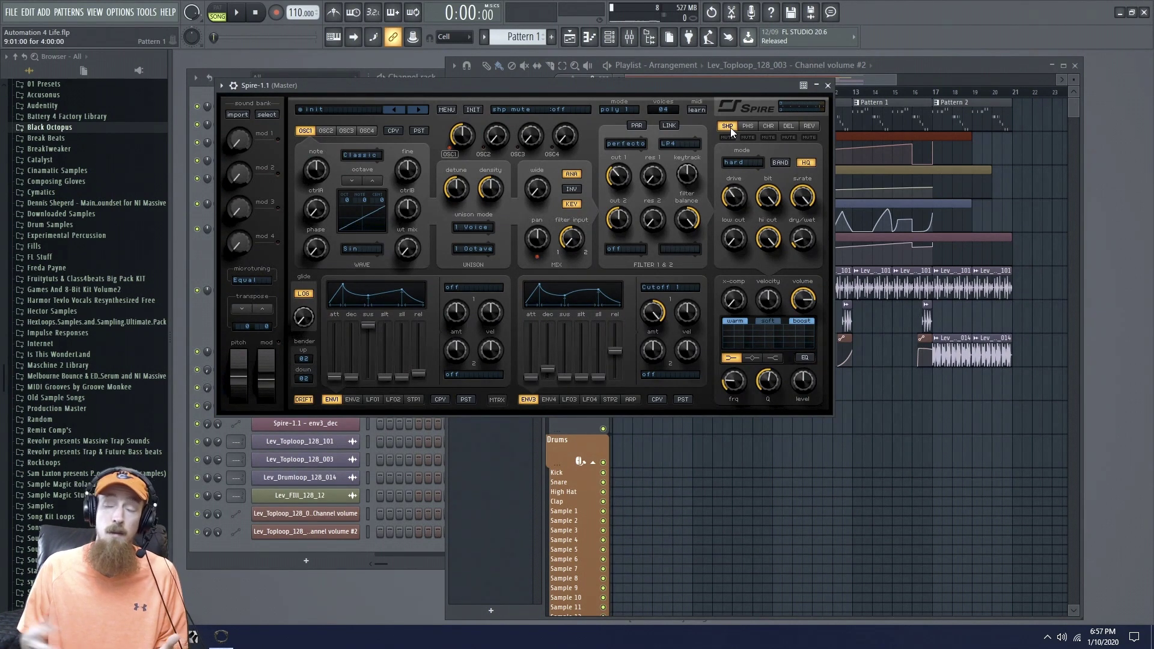
key("ctrl+s")
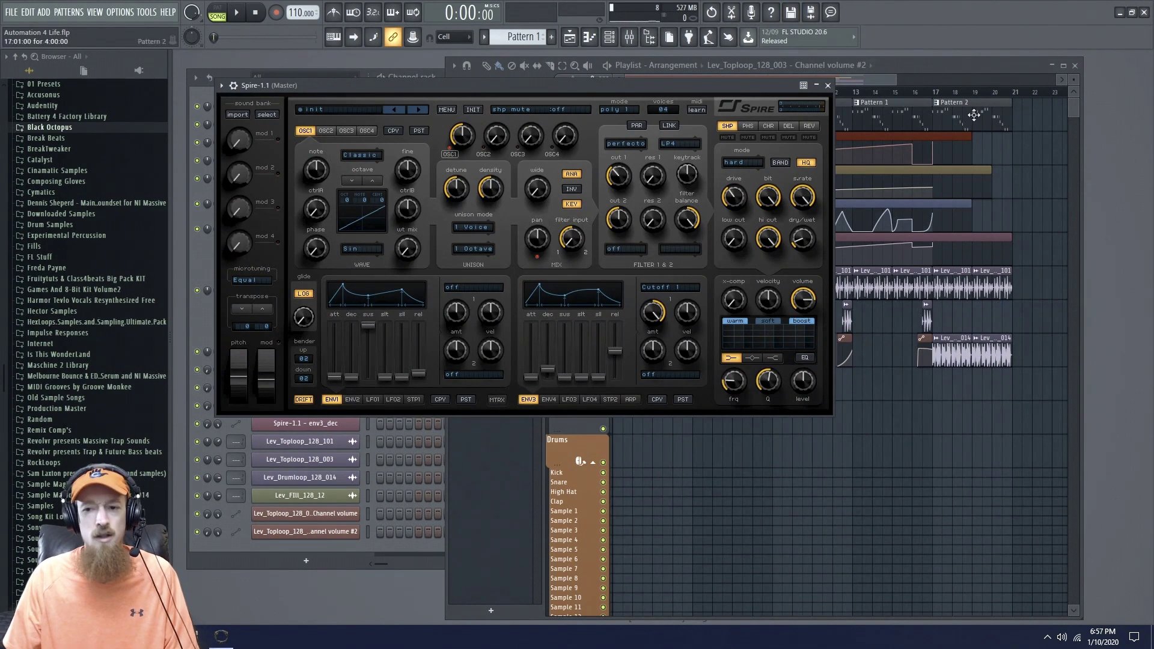
left_click(934, 67)
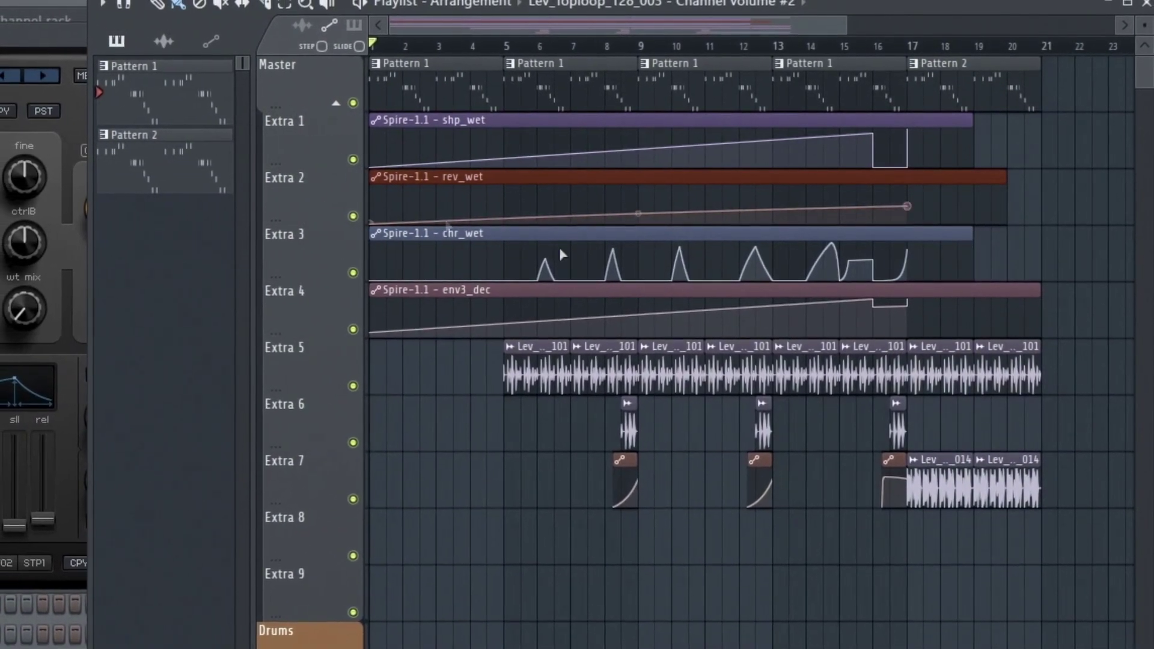
Leave only Master and Extra 1 to Extra 4 unmuted in the playlist and play from about bar 5
key("space")
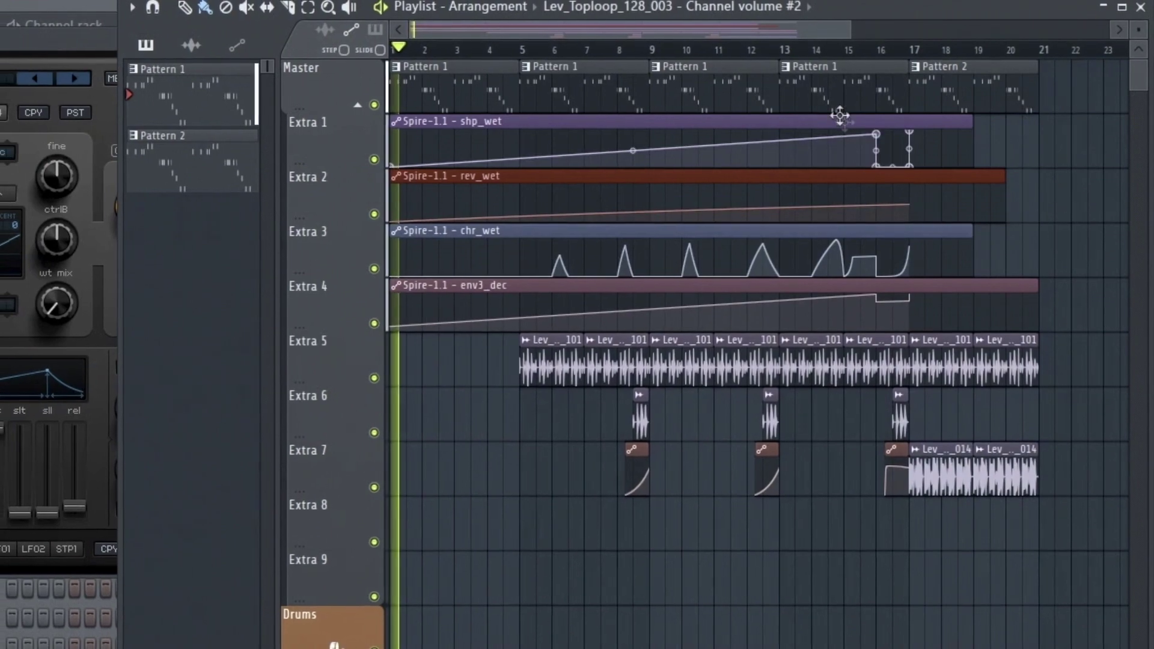
left_click(823, 51)
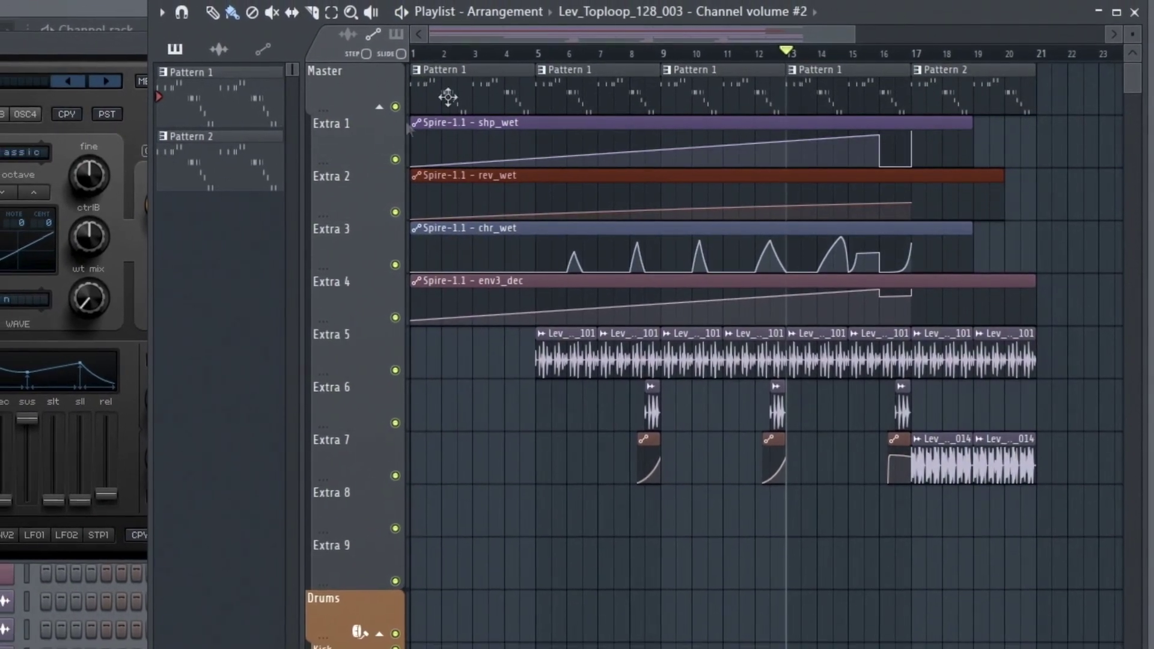
left_click(379, 105, "ctrl")
left_click(400, 159)
left_click(400, 212)
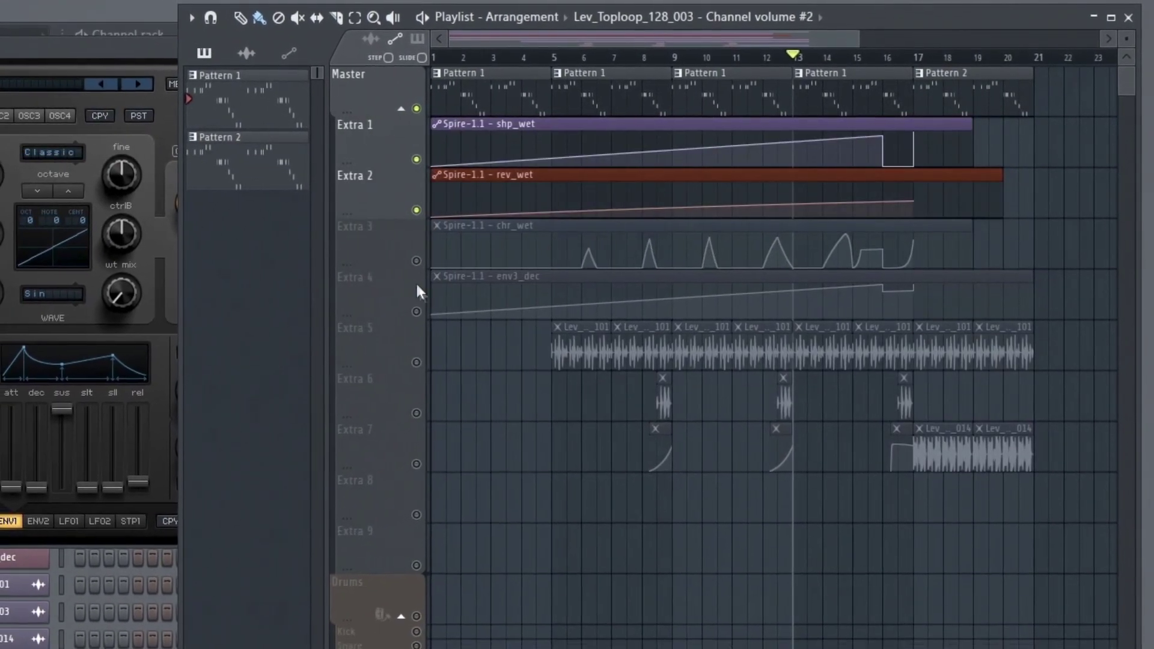
left_click(400, 263)
left_click(420, 310)
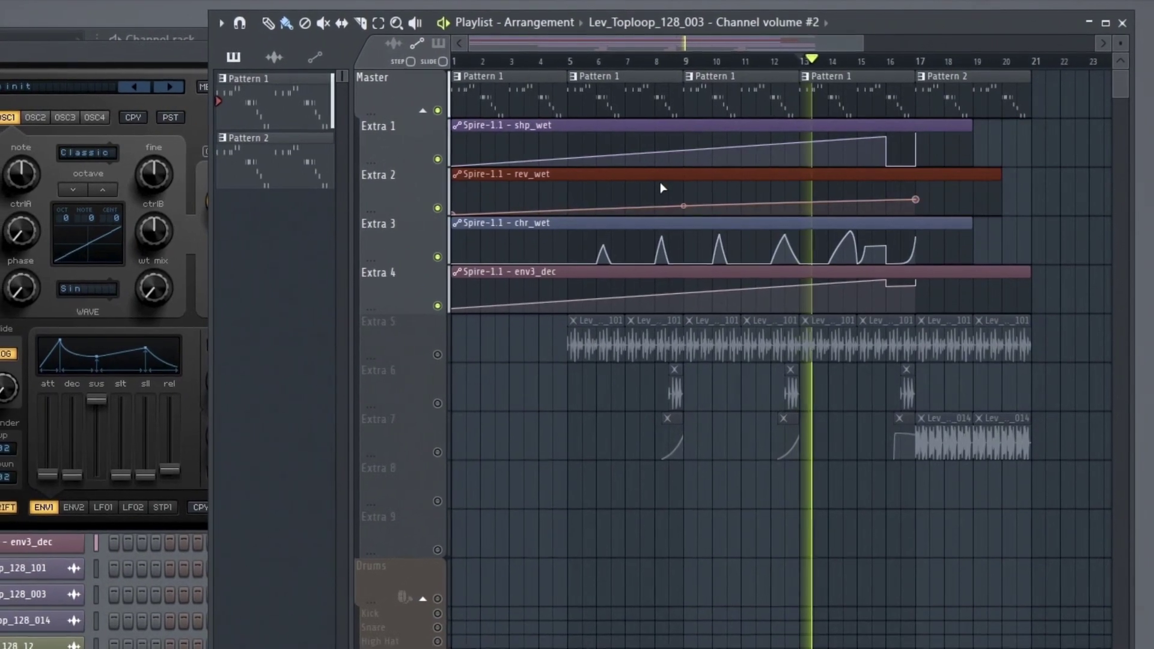
left_click(584, 62)
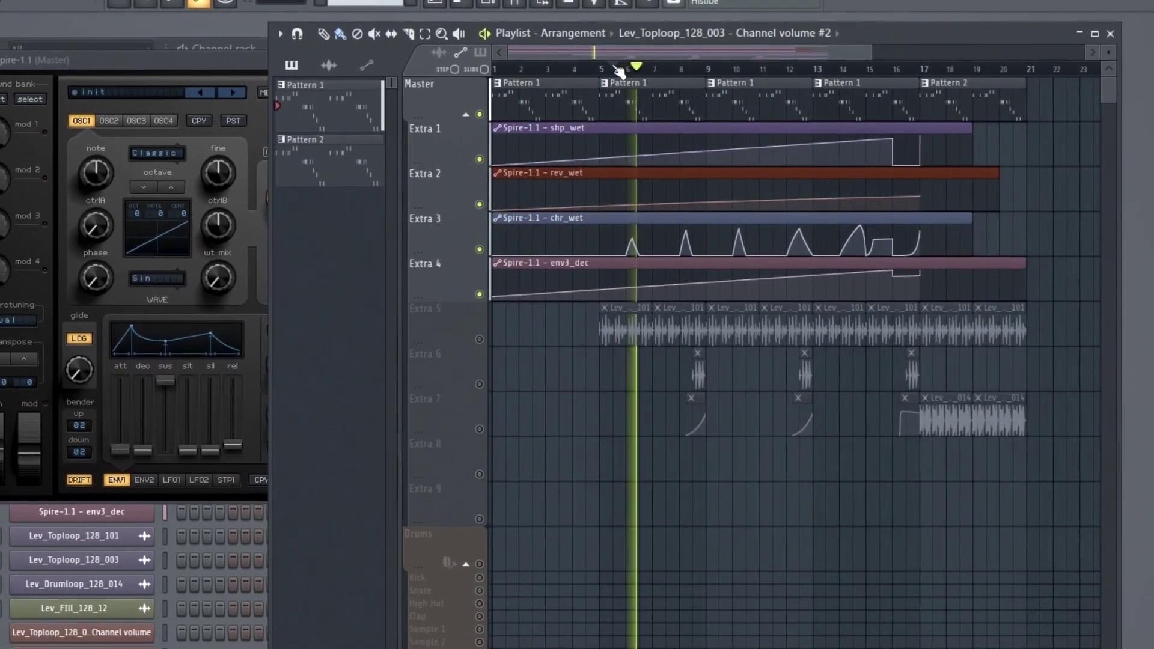
key("space")
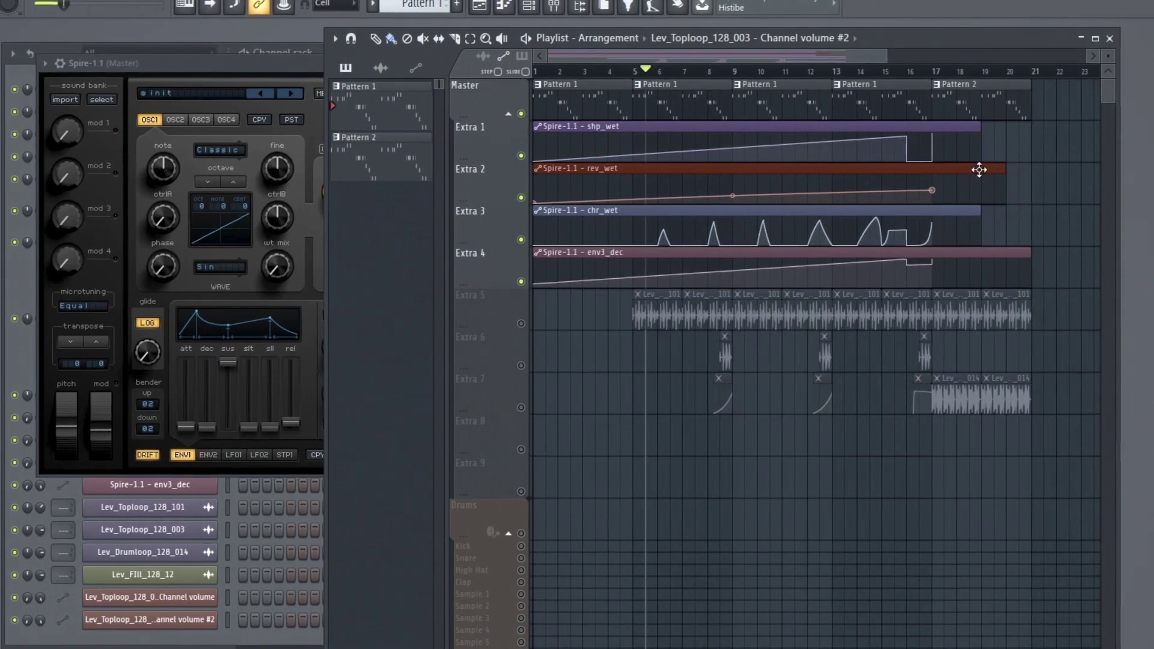
Reopen the Spire synth to view its chorus and delay effect pages, and return to the playlist
left_click(291, 58)
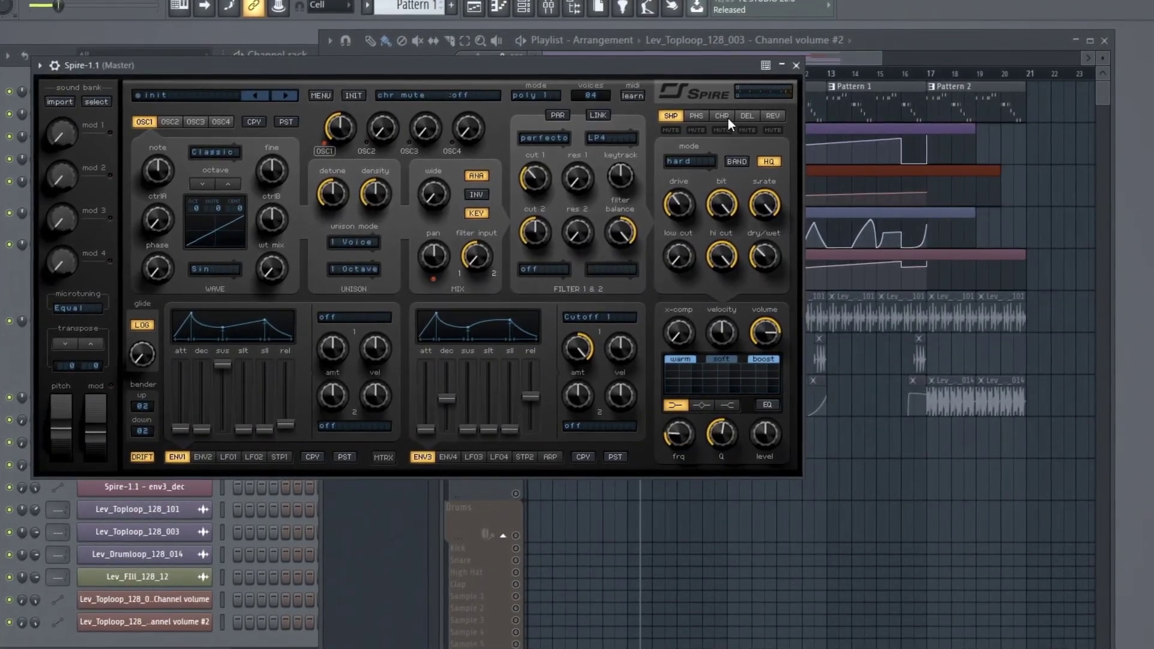
left_click(726, 114)
left_click(742, 118)
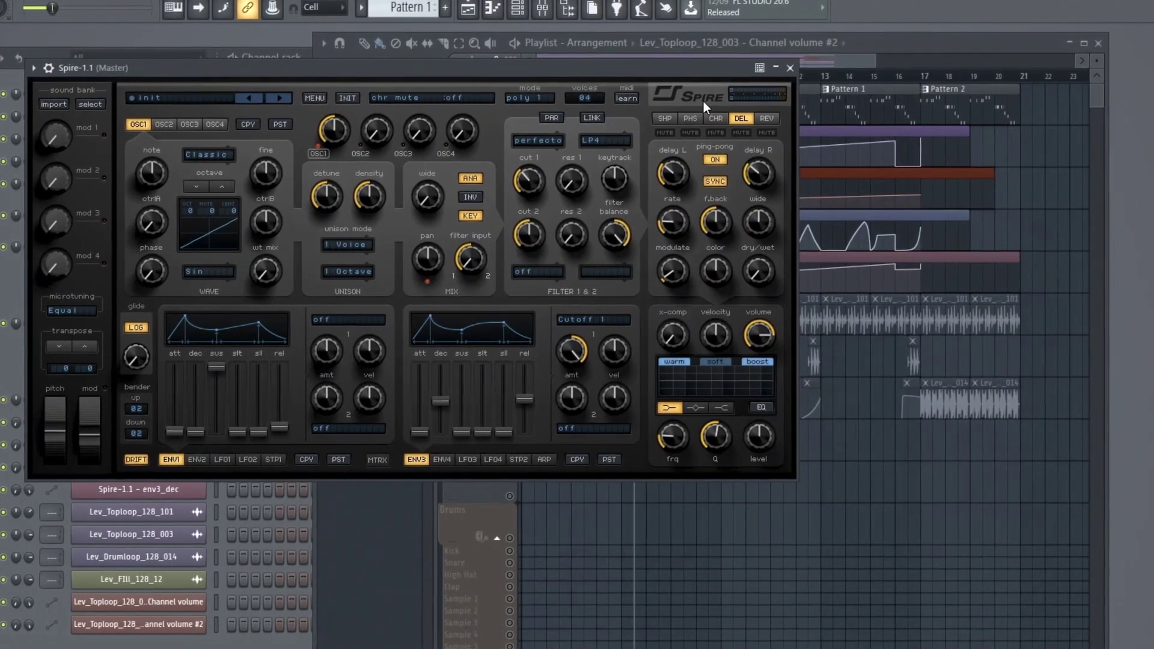
left_click_drag(669, 69, 662, 58)
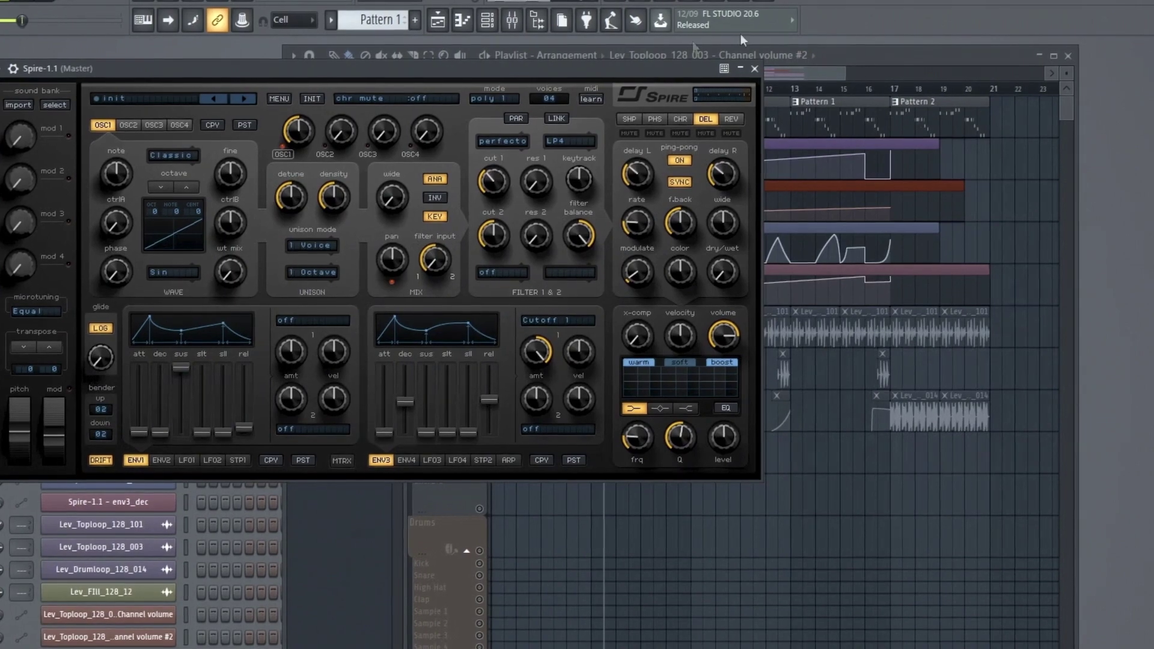
left_click(814, 78)
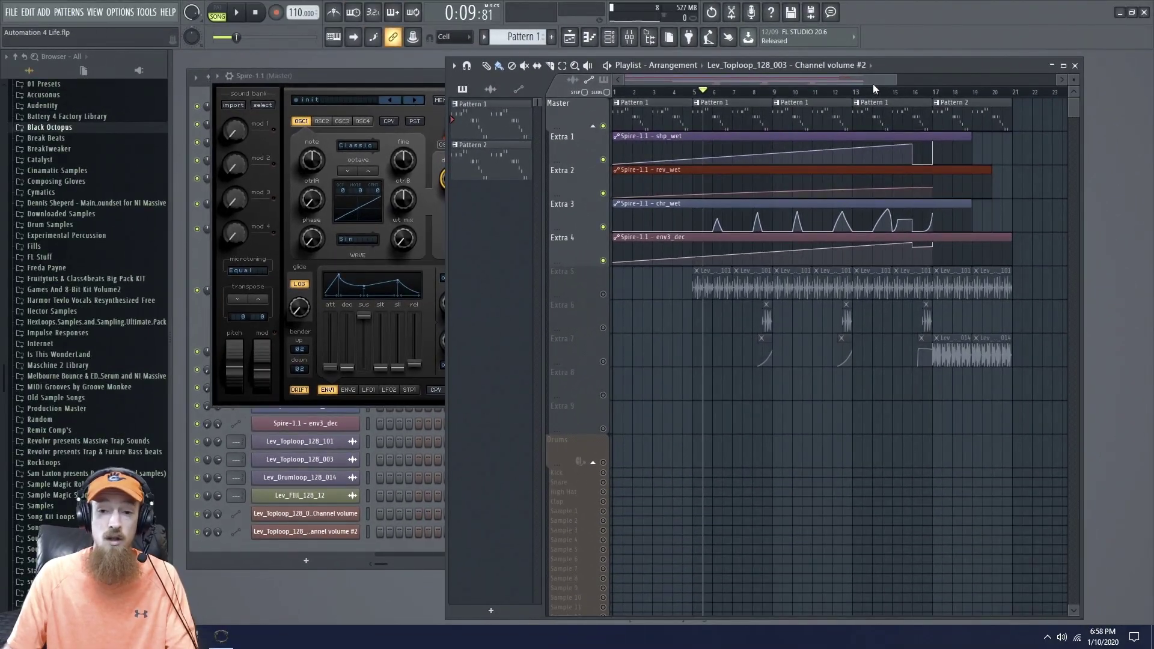
Select the env3_dec, shp_wet, rev_wet and chr_wet automation clips in turn to examine their curves
mouse_move(876, 184)
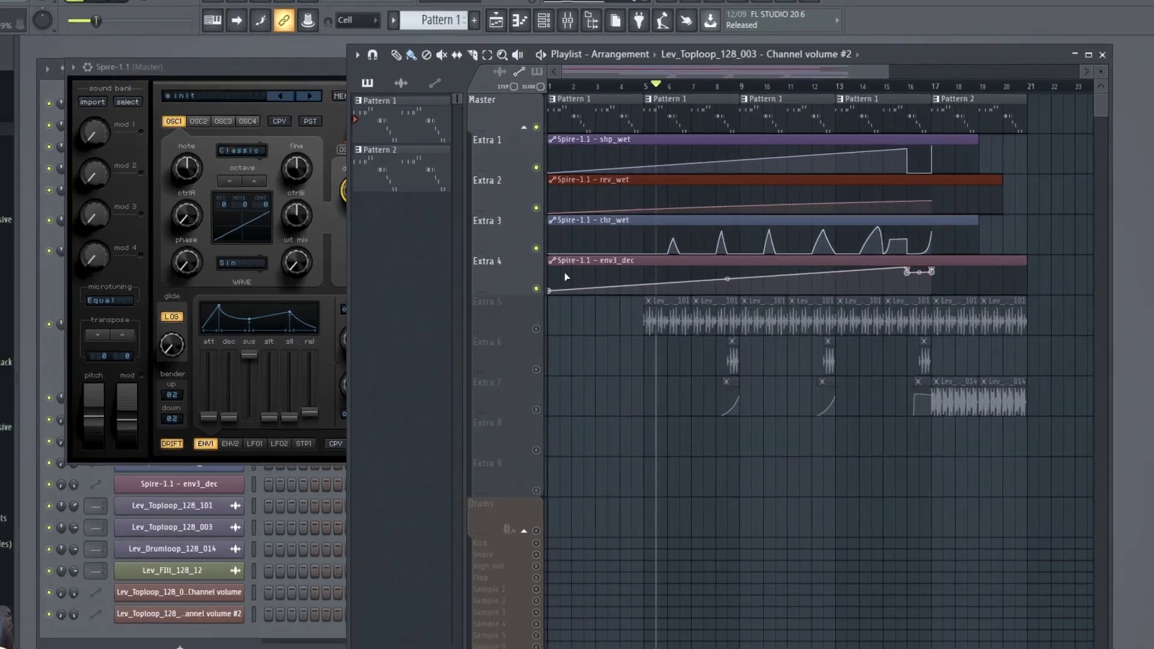
left_click_drag(626, 253, 793, 236)
left_click_drag(673, 328, 708, 290)
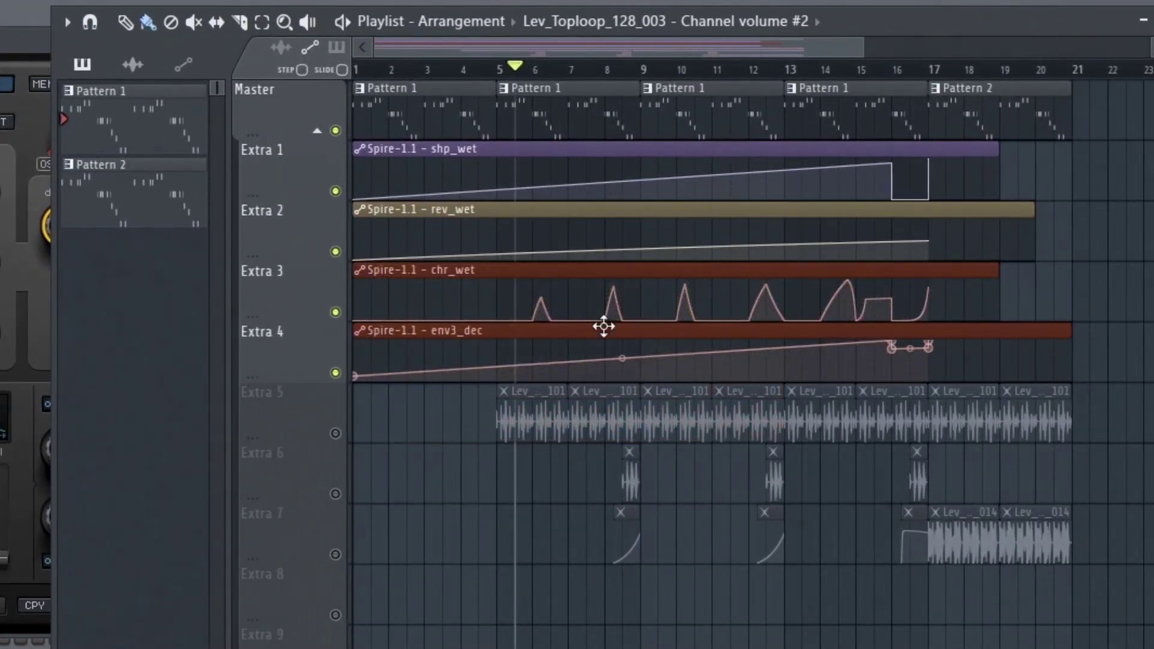
left_click_drag(458, 329, 819, 379)
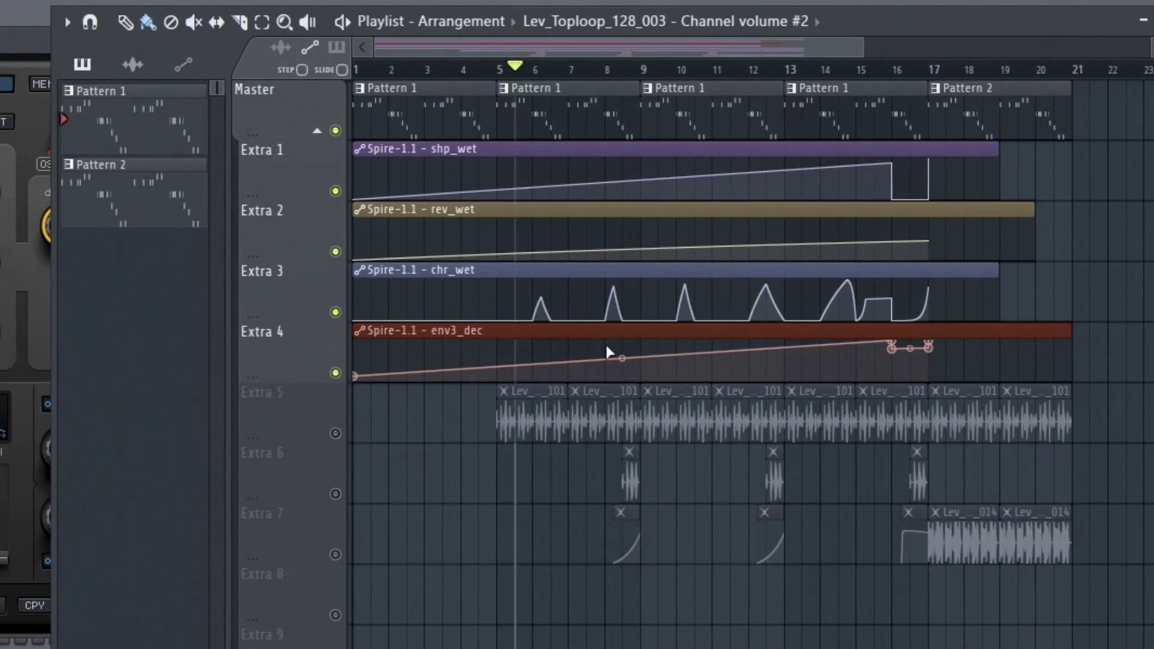
left_click_drag(624, 174, 636, 242)
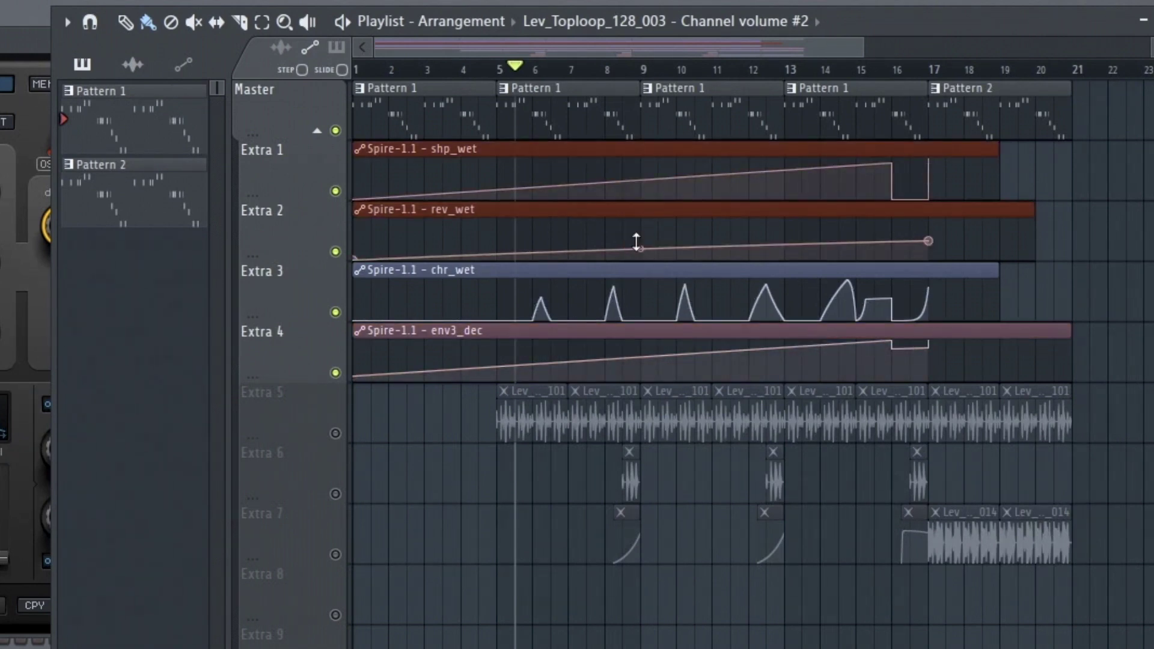
left_click_drag(502, 283, 497, 332)
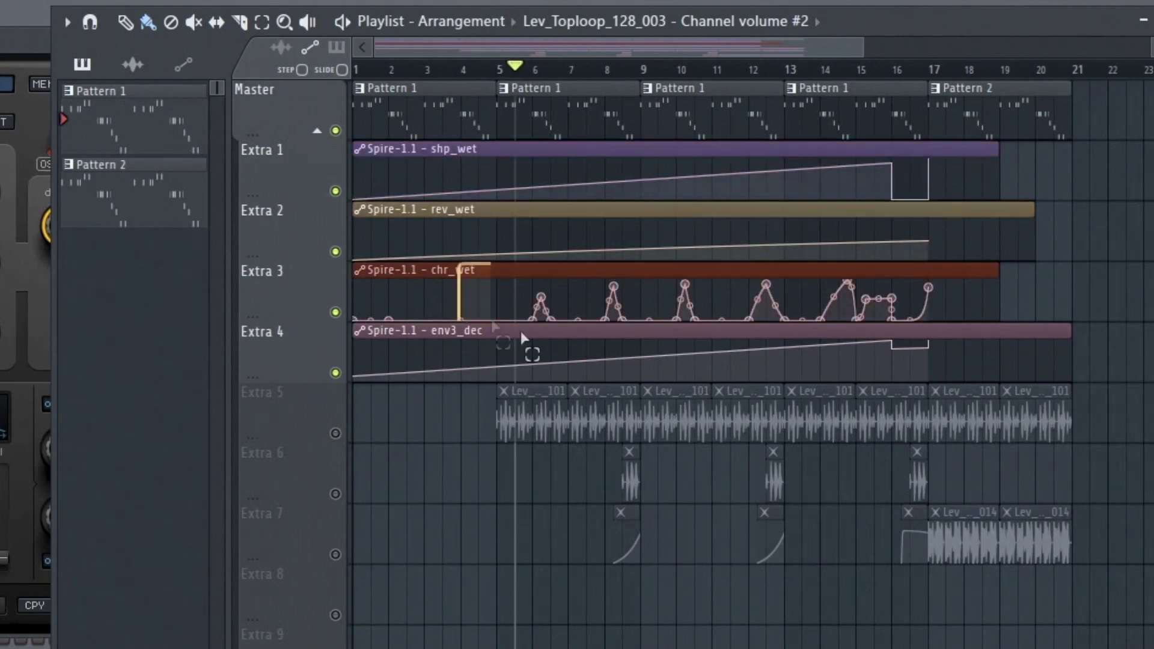
left_click_drag(466, 261, 839, 315)
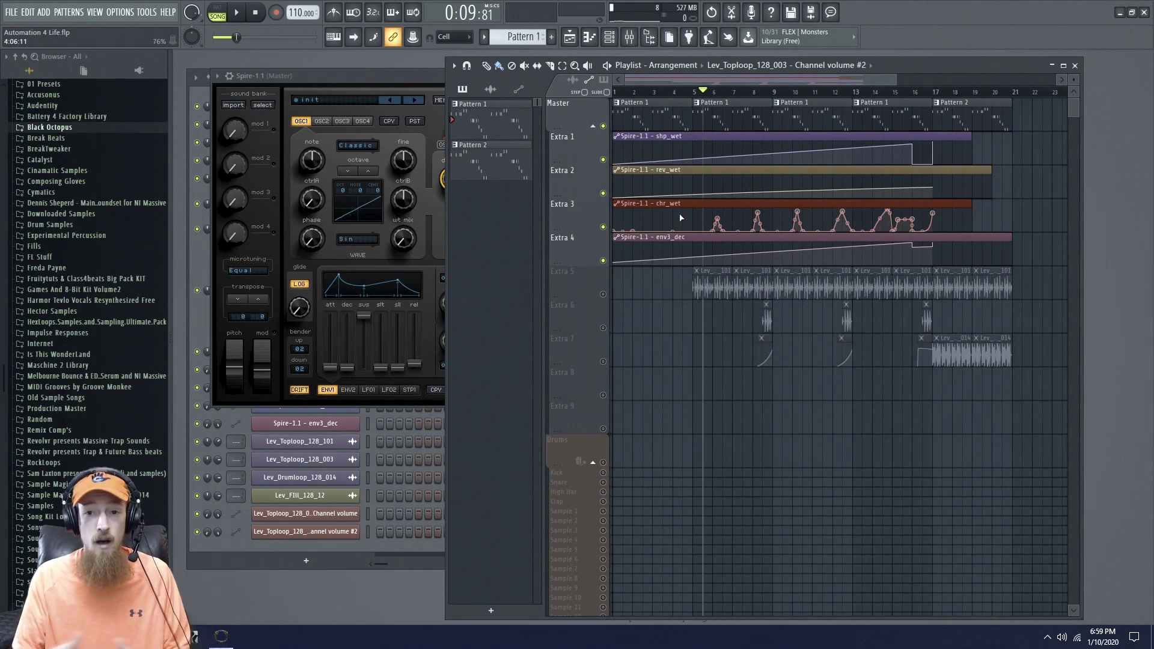
Play the chr_wet automation peaks on Extra 3 from about bars 6, 8 and 10
scroll(796, 114, "up", 5)
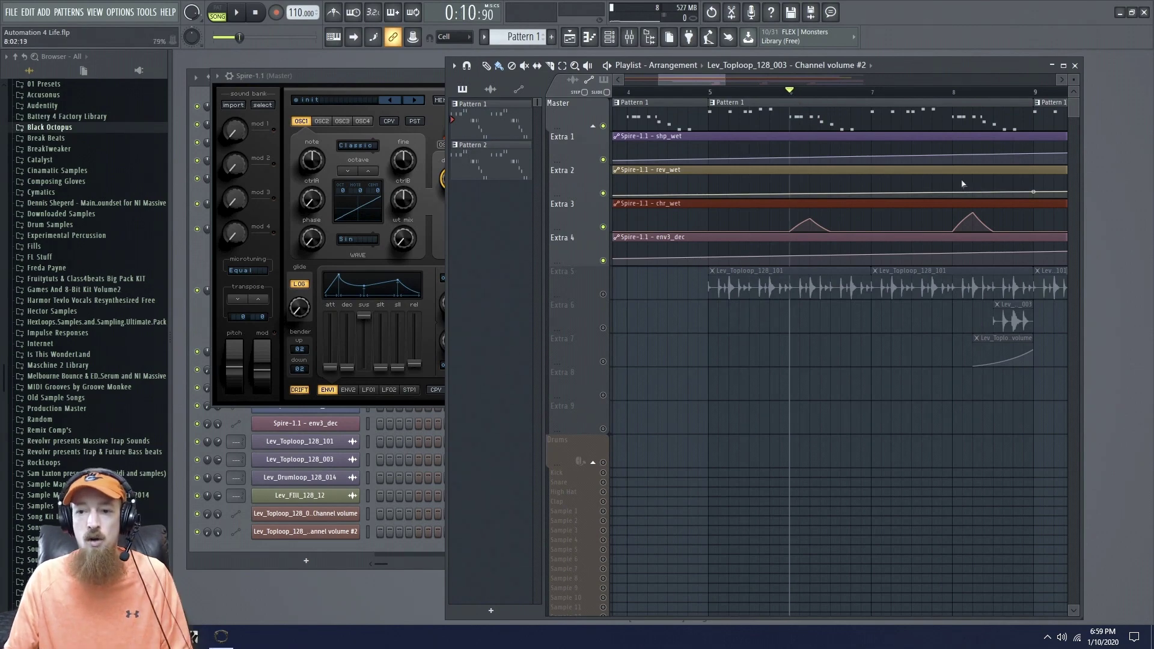
scroll(798, 150, "down", 2)
scroll(799, 153, "down", 3)
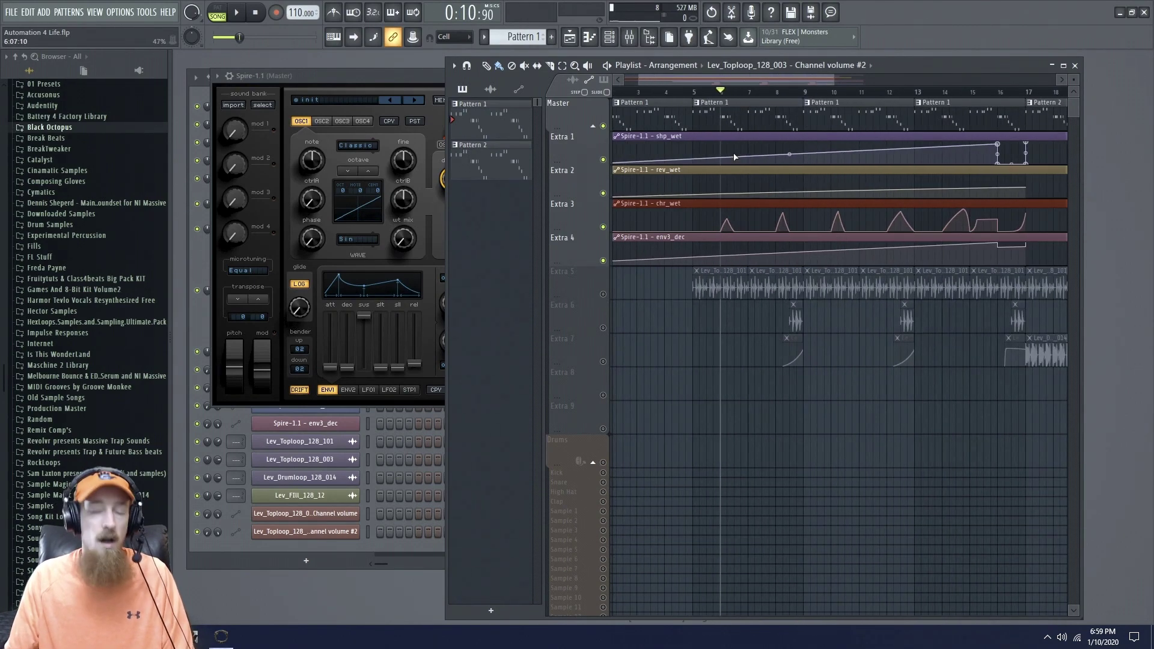
scroll(781, 181, "up", 4)
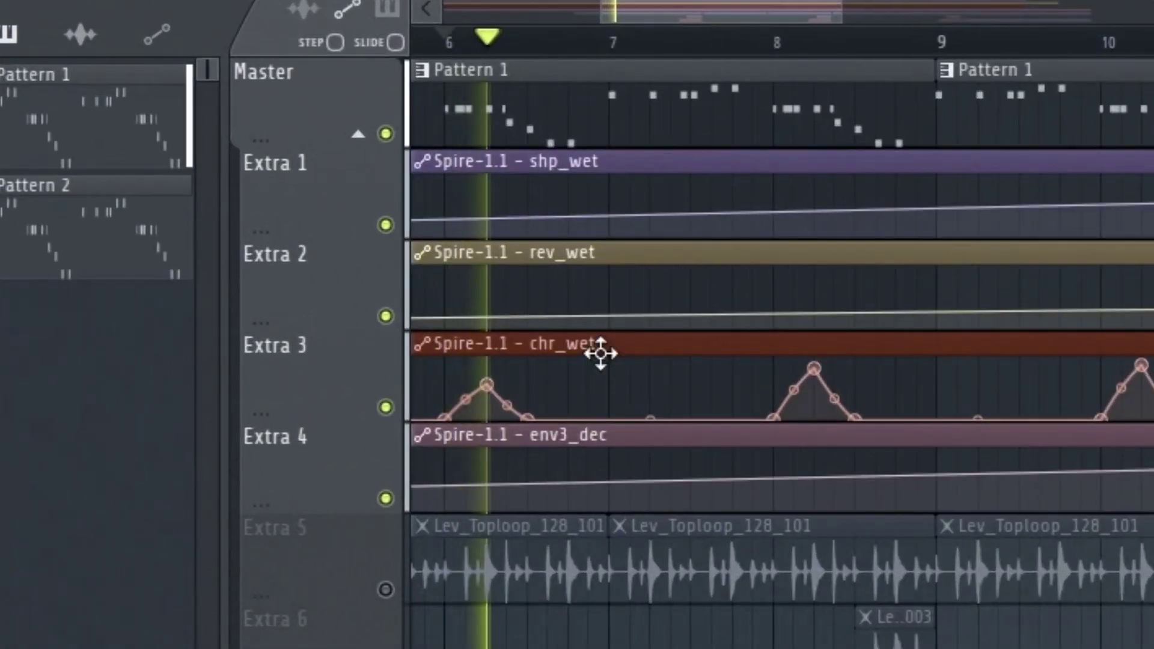
key("space")
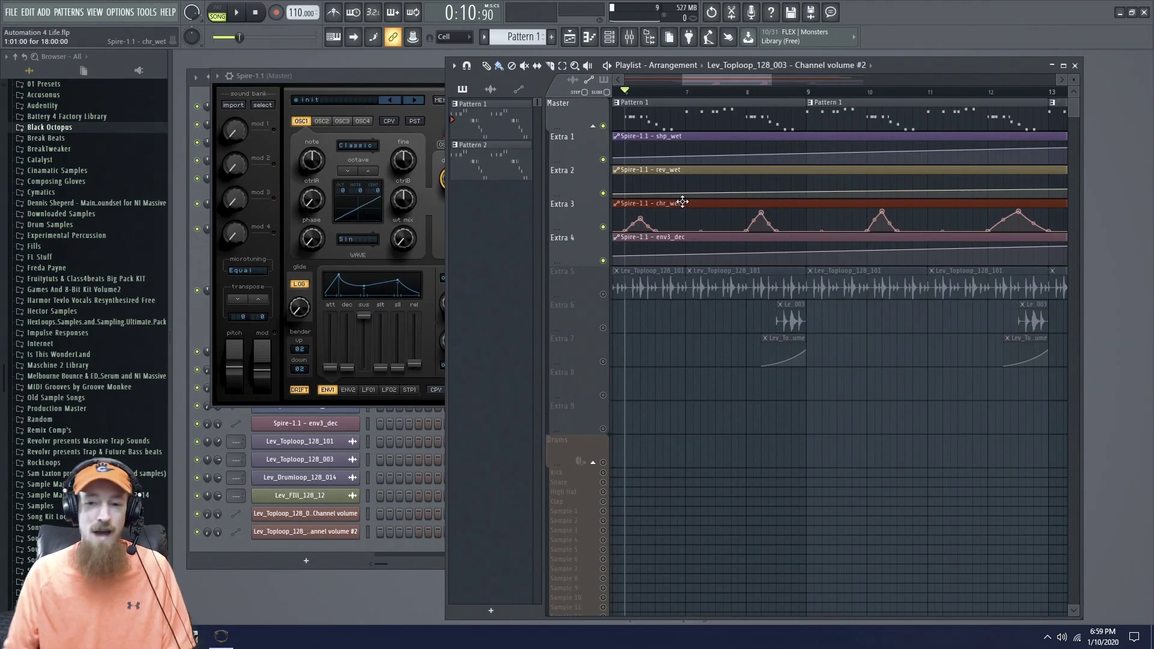
left_click(745, 92)
key("space")
left_click(869, 93)
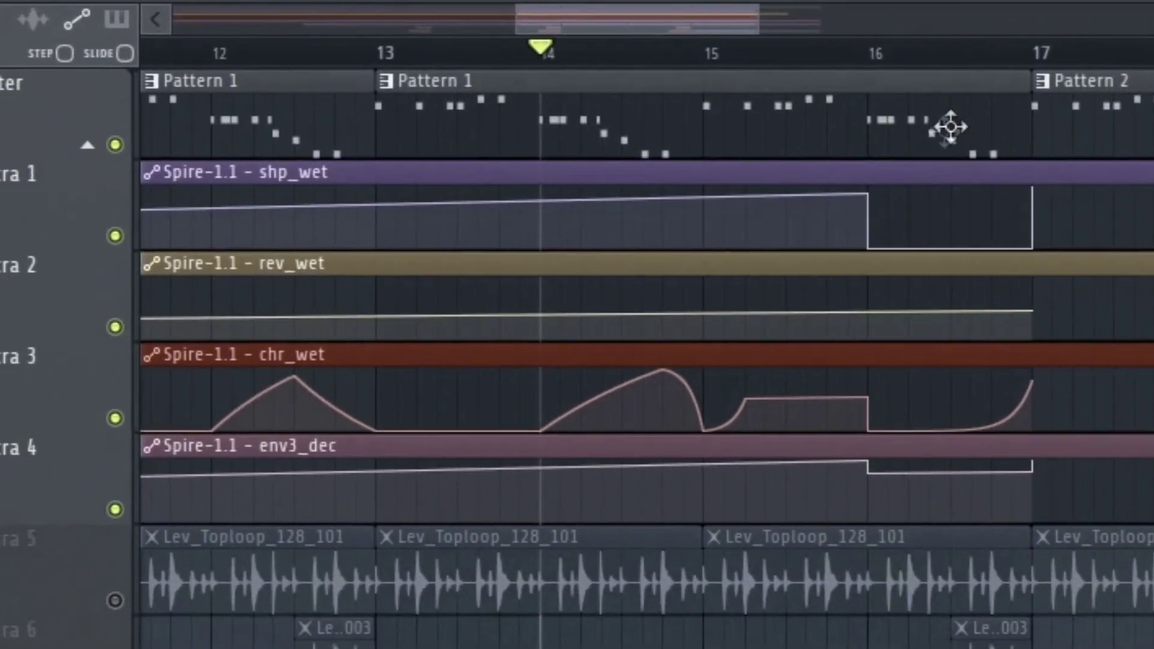
Select the shp_wet automation clip and play the arrangement from the start of Pattern 2 at bar 17
left_click_drag(950, 126, 1015, 217)
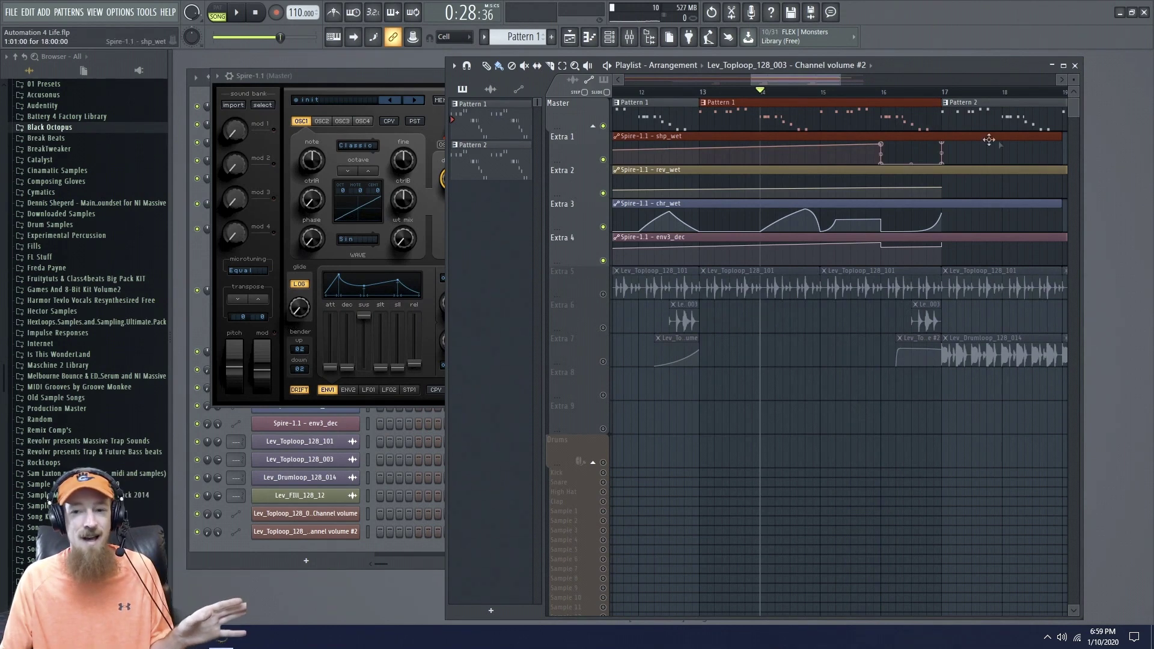
scroll(749, 150, "right", 4)
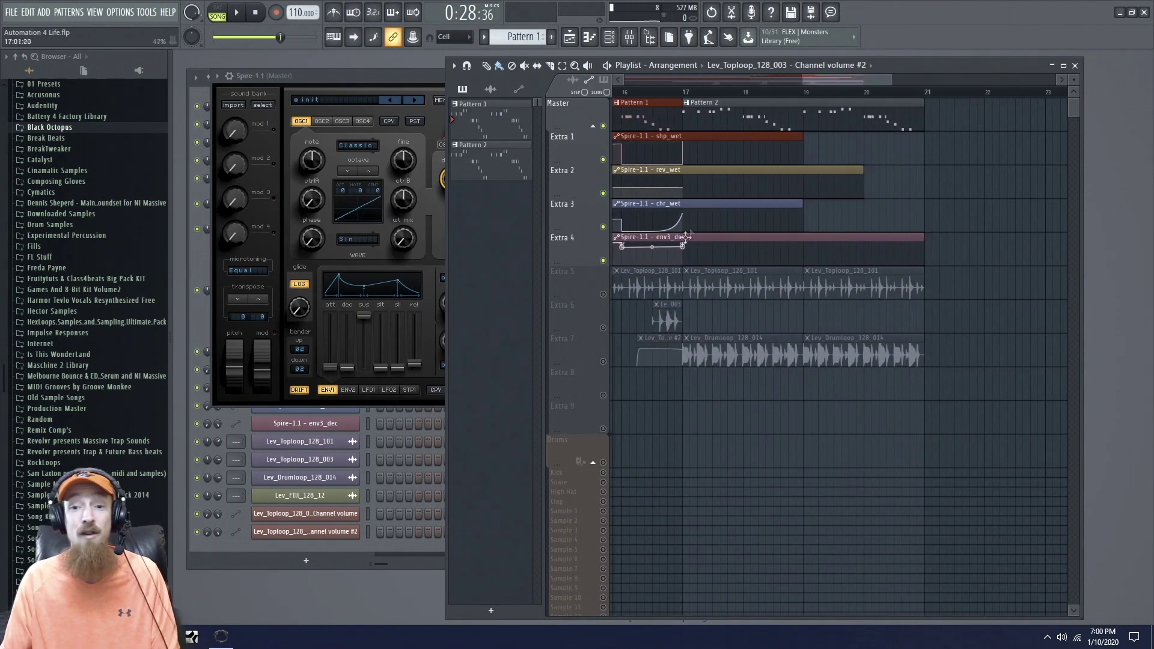
left_click(685, 92)
key("space")
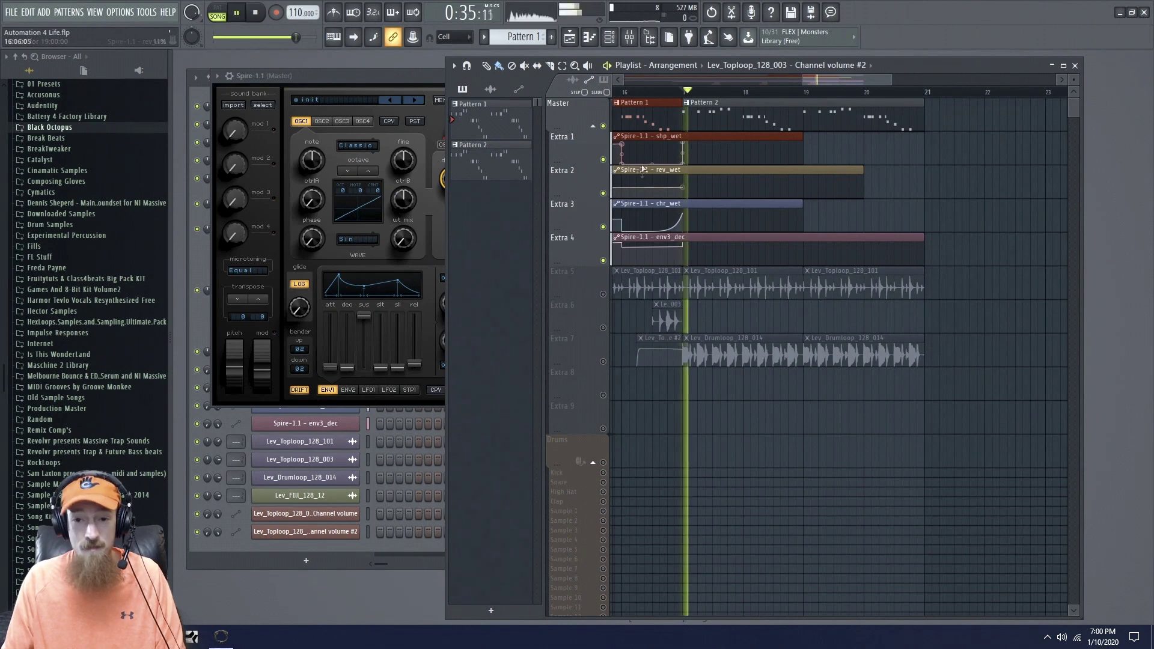
key("space")
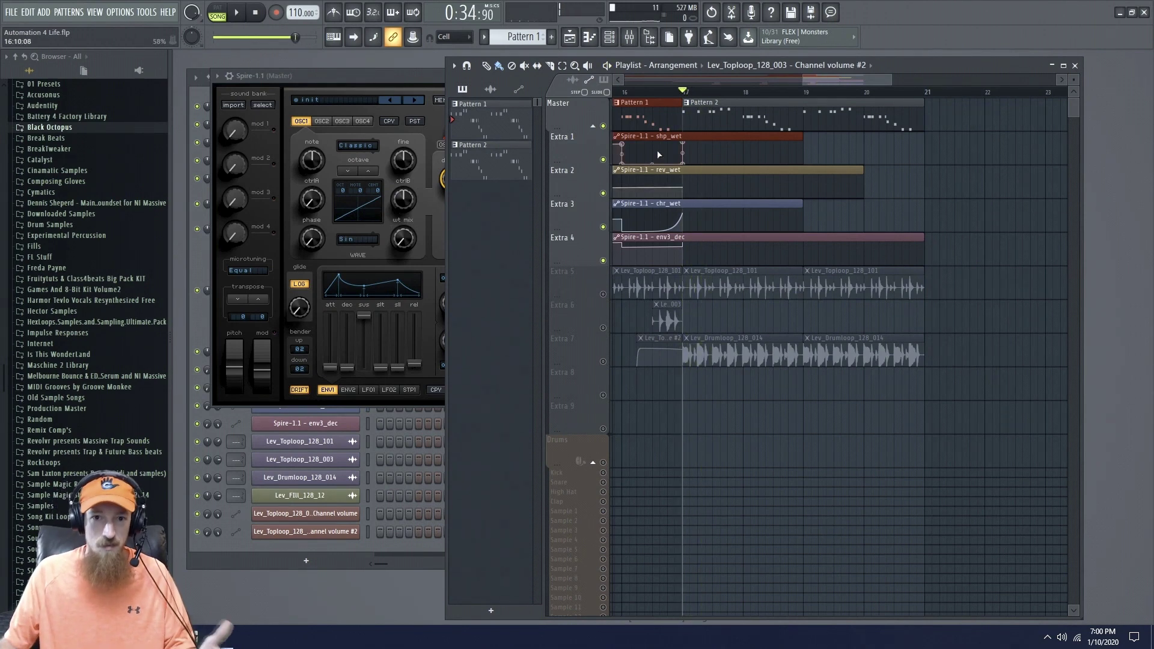
left_click(759, 116)
scroll(851, 182, "down", 4)
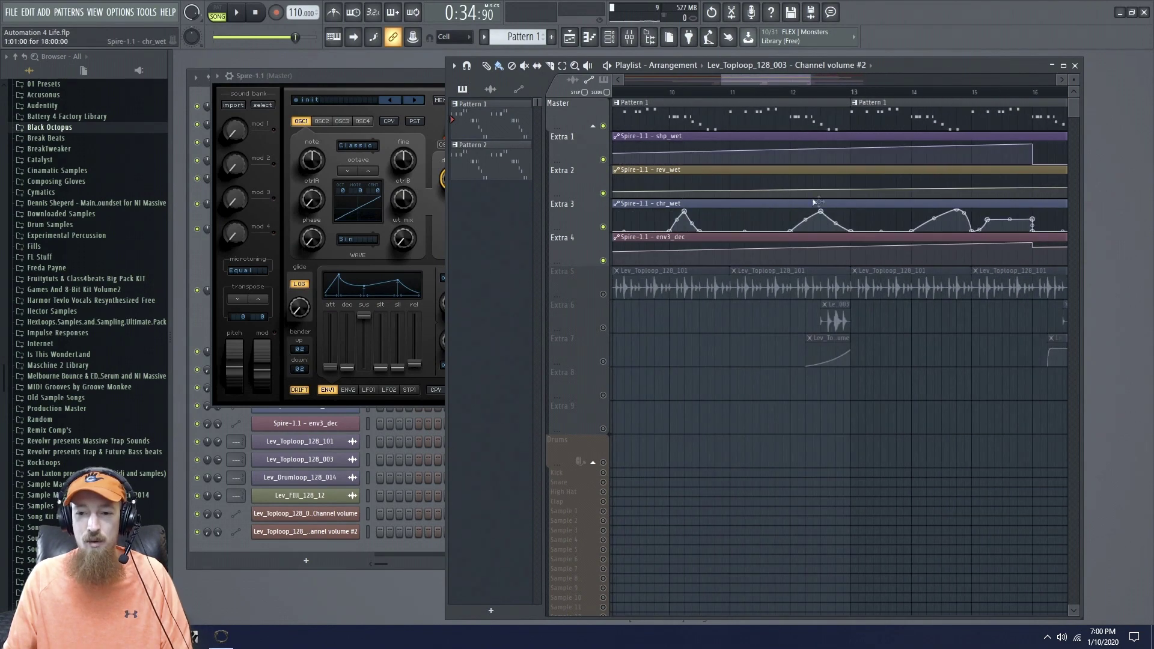
scroll(860, 187, "left", 3)
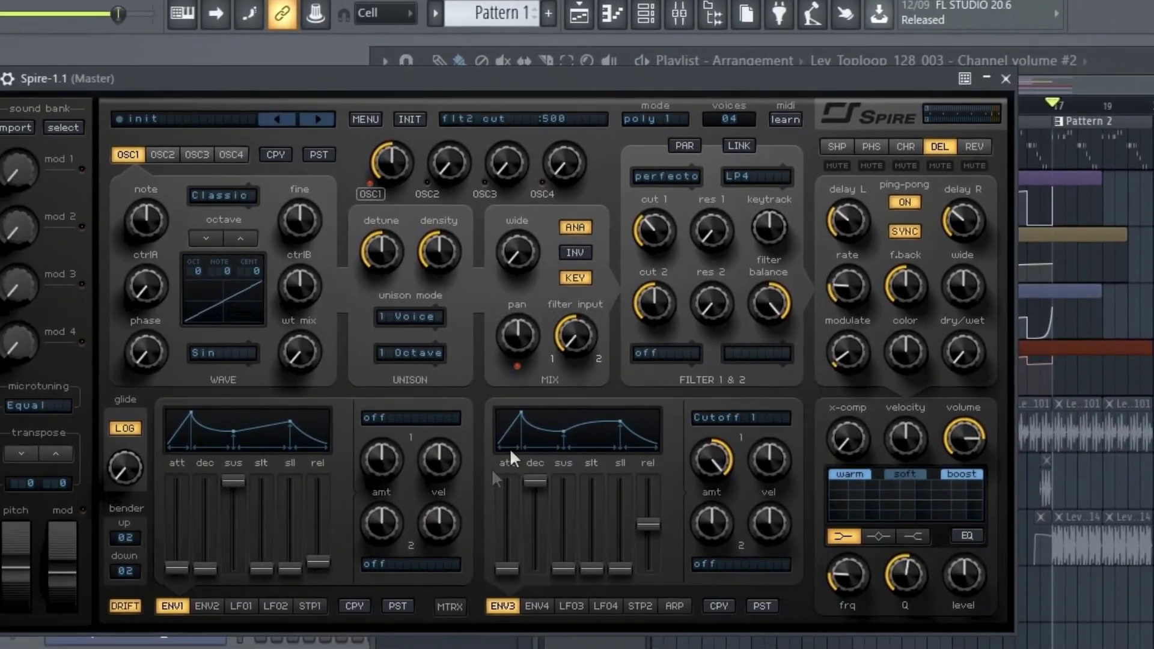
Sweep envelope 3's decay in Spire between 0 and 1000 while playing test notes, finishing at the maximum
mouse_move(531, 510)
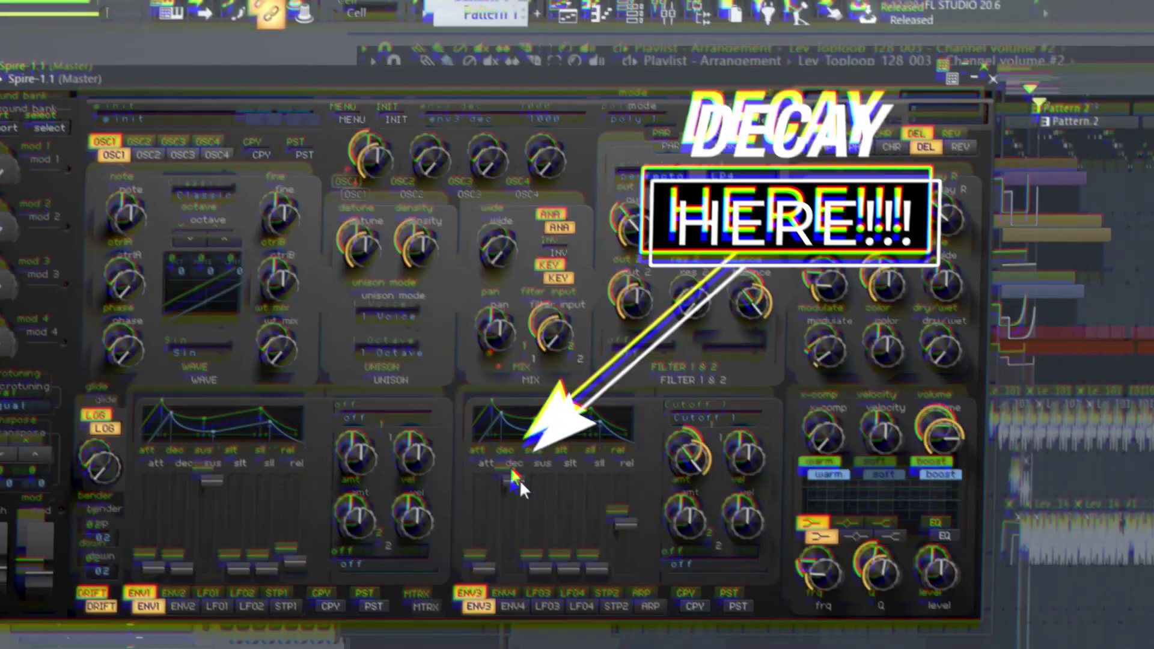
left_click_drag(531, 480, 543, 574)
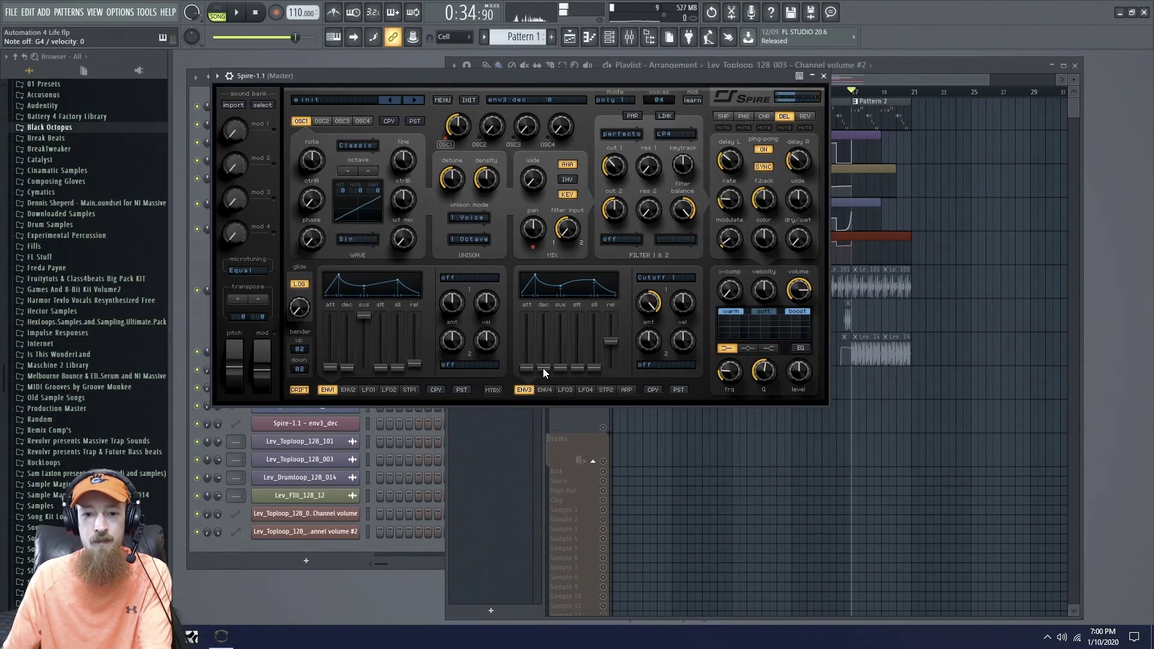
left_click_drag(543, 367, 557, 290)
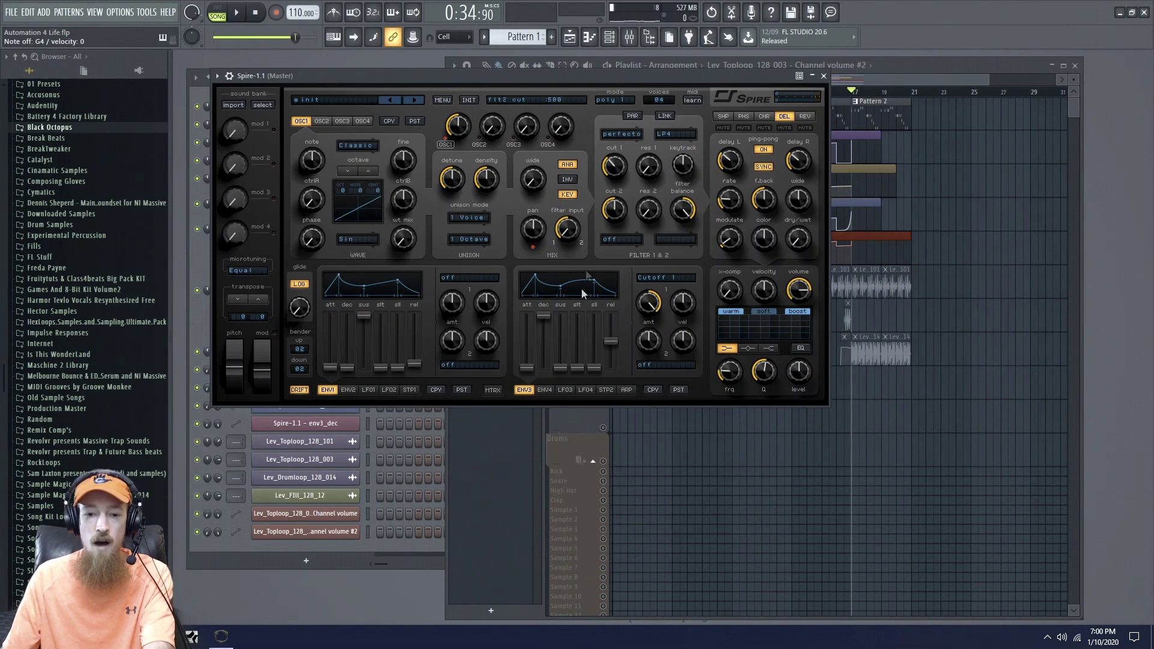
left_click_drag(543, 318, 547, 342)
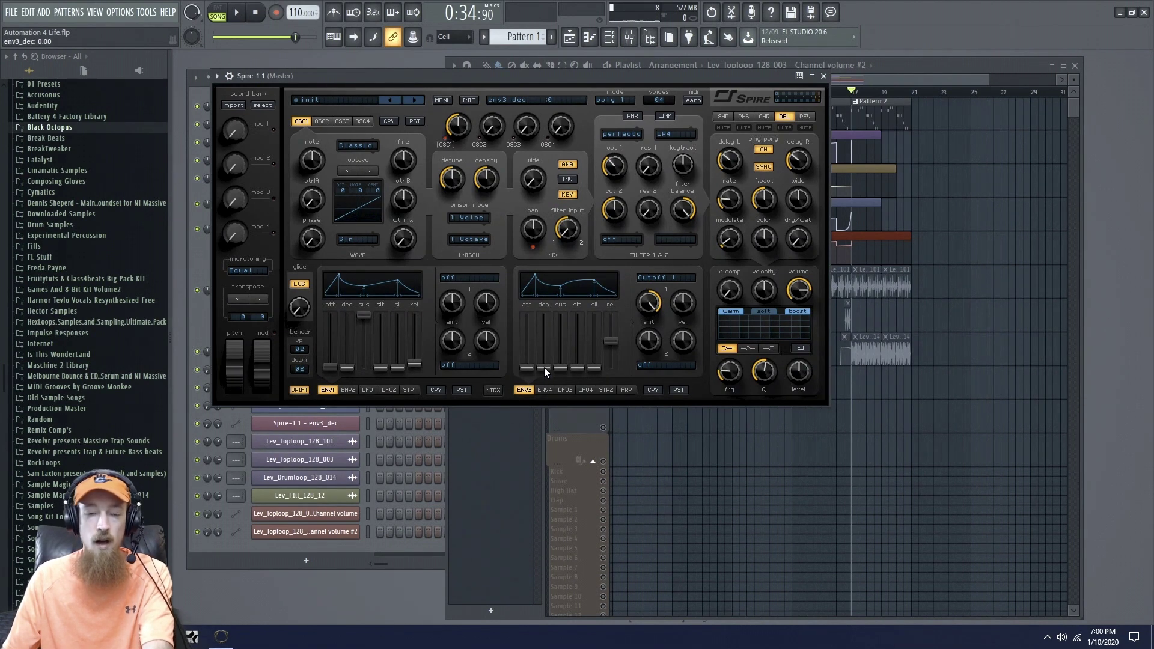
key("b")
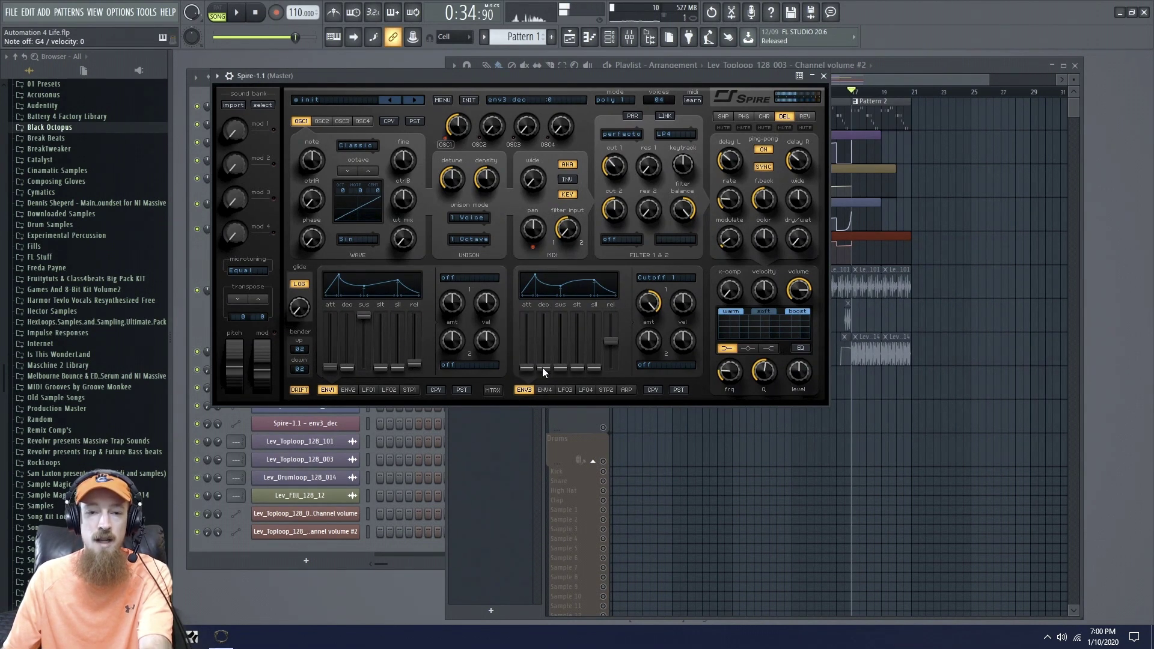
left_click_drag(544, 368, 549, 287)
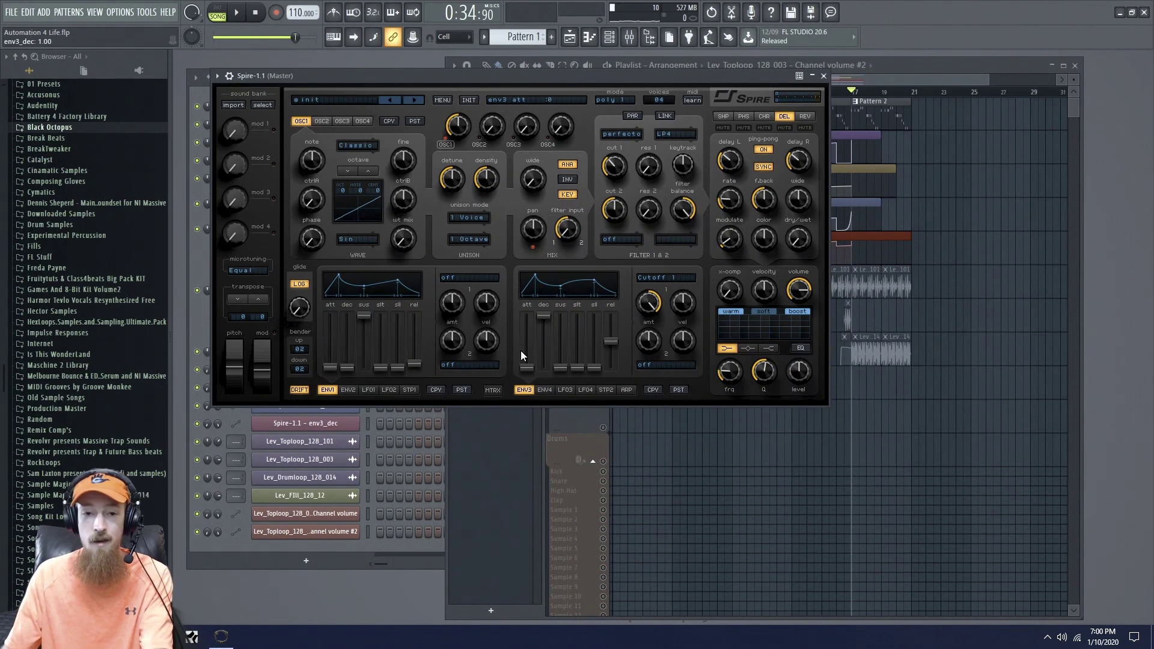
left_click_drag(543, 316, 539, 345)
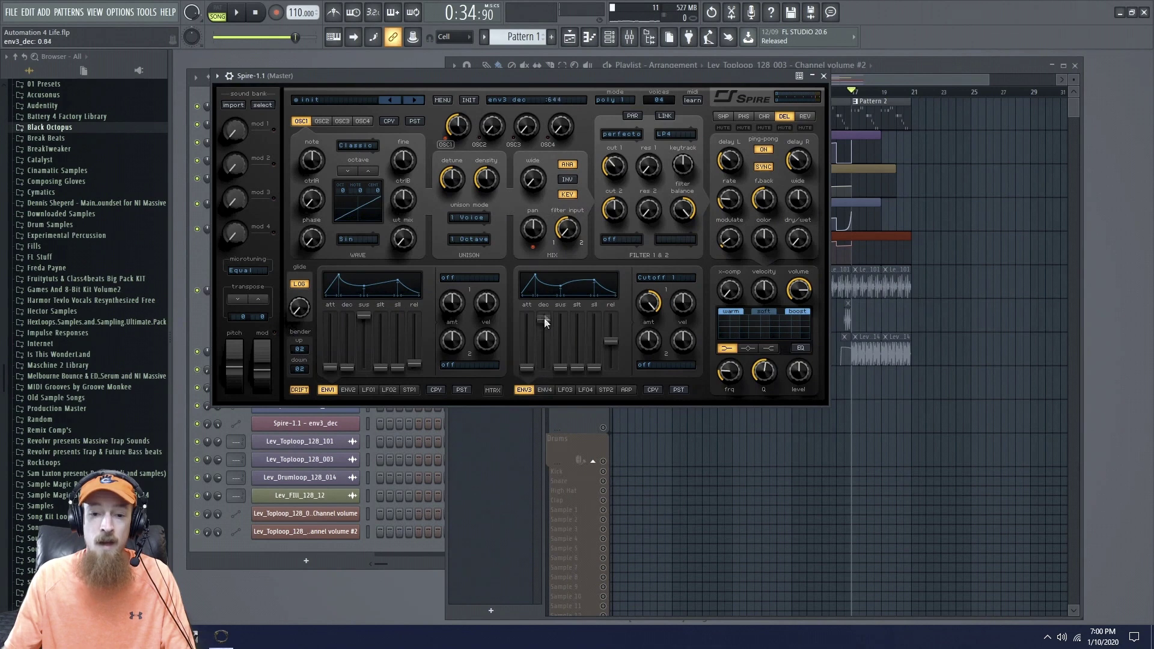
left_click_drag(543, 364, 543, 313)
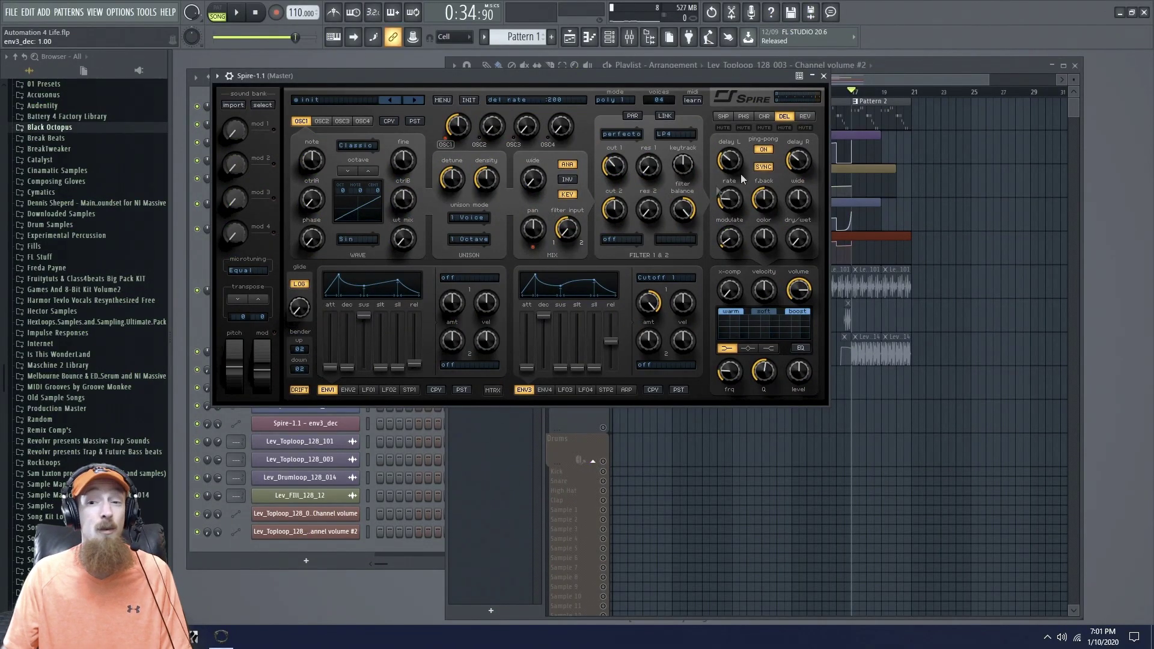
Select the shp_wet, rev_wet and chr_wet clips, and view Spire's chorus, delay and reverb effect pages
left_click(889, 85)
left_click_drag(661, 131, 787, 196)
left_click_drag(855, 206, 855, 207)
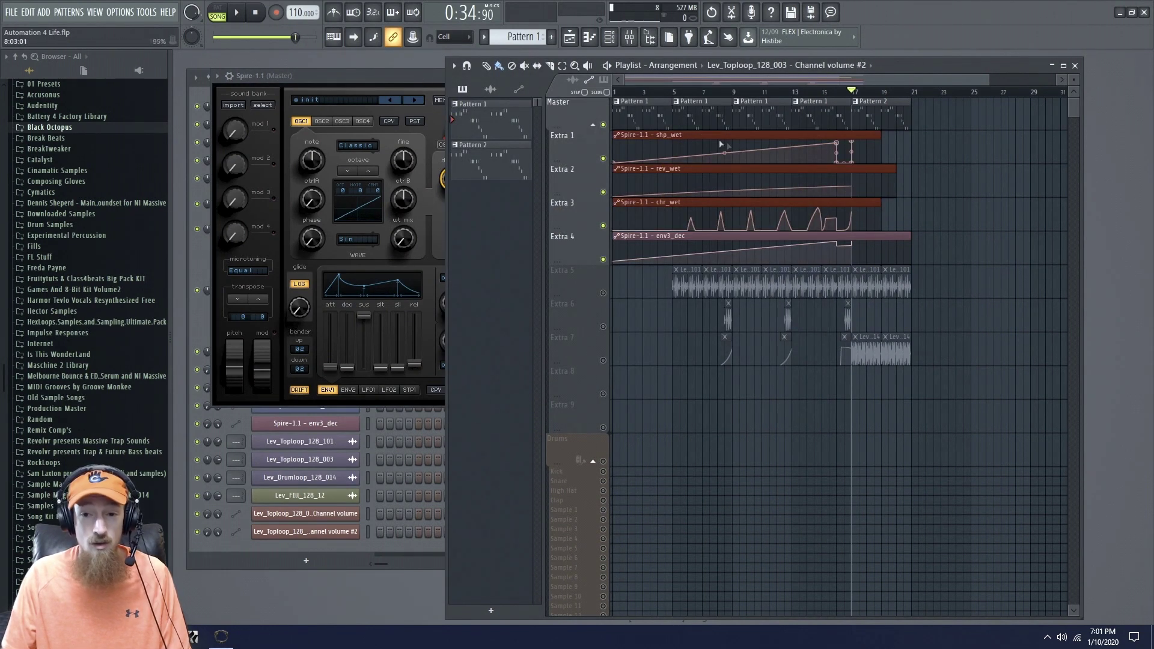
left_click(420, 78)
left_click(764, 116)
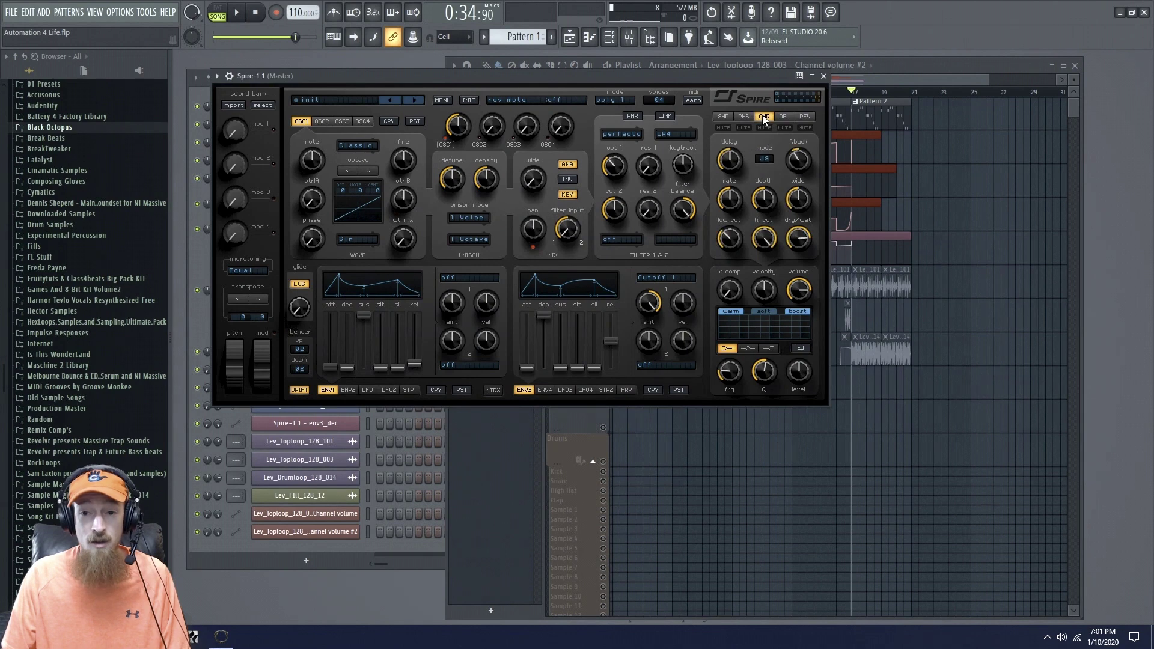
left_click(780, 117)
left_click(801, 116)
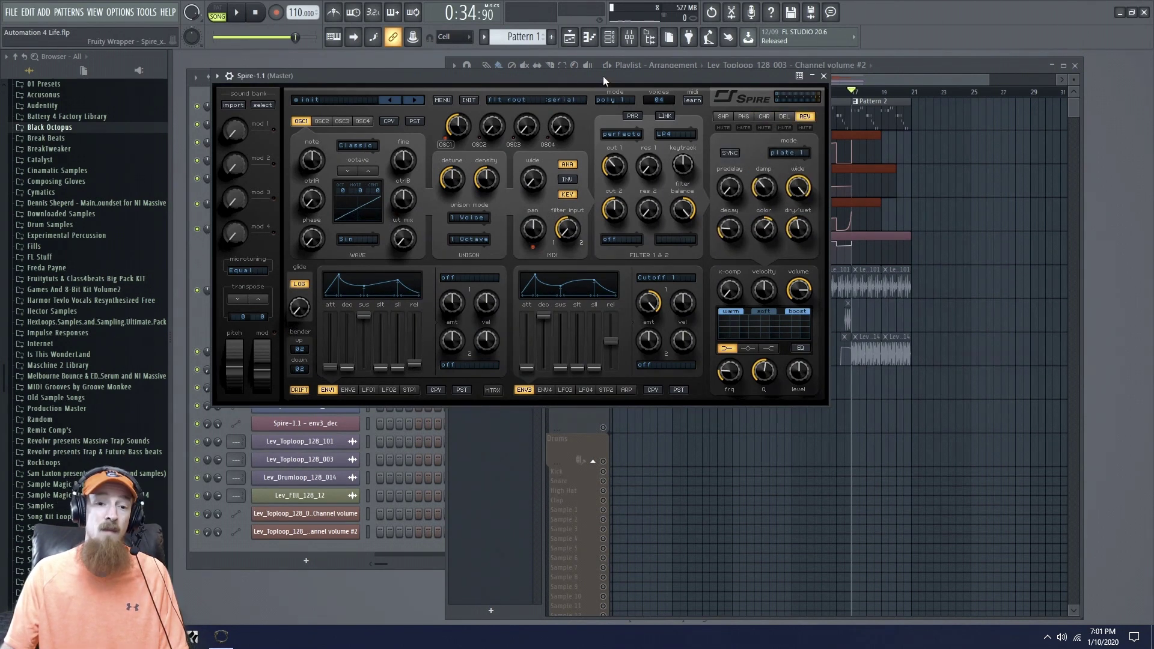
left_click_drag(603, 76, 598, 66)
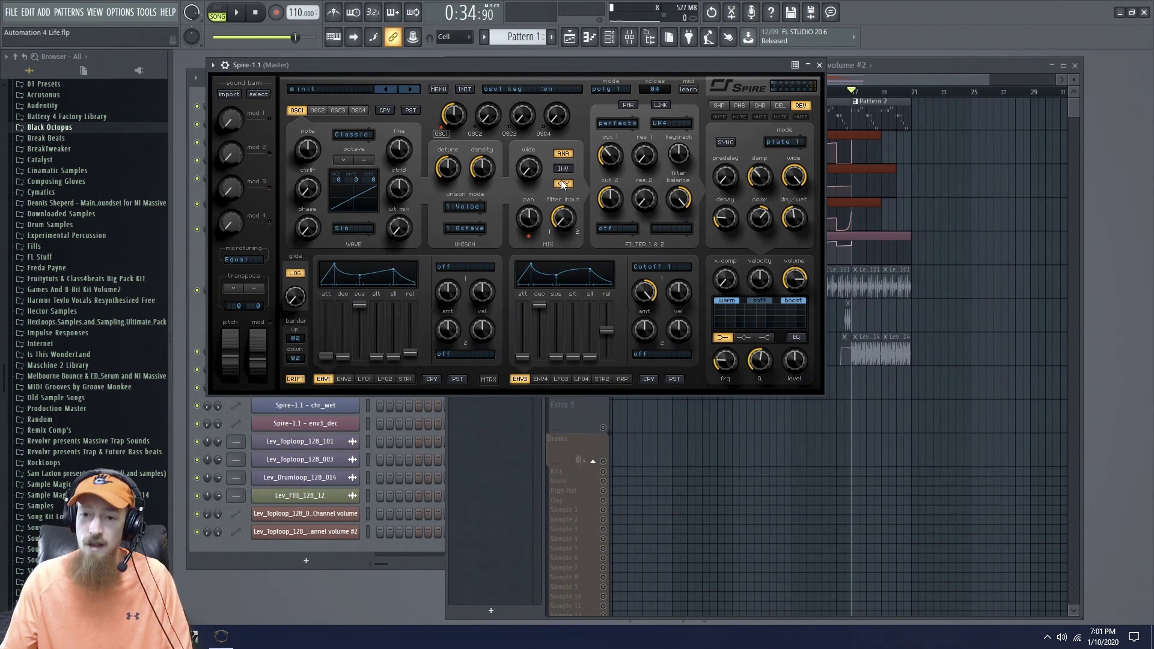
Return to the playlist and play the arrangement from bar 1 and from about bar 14
left_click(900, 80)
left_click(545, 122)
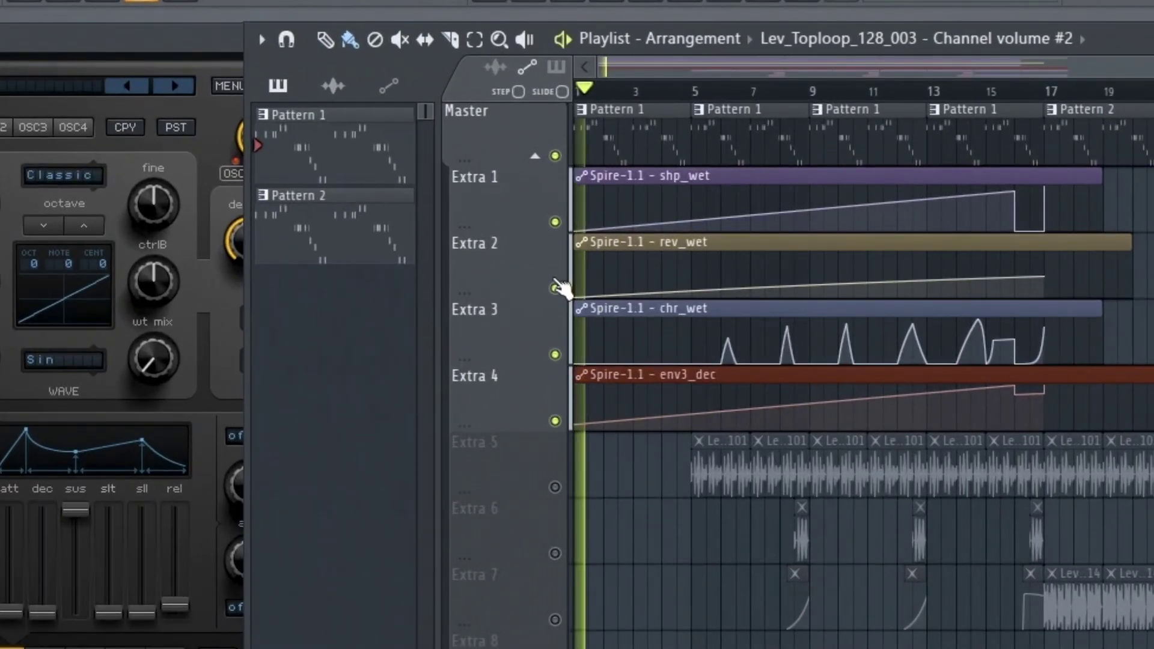
key("space")
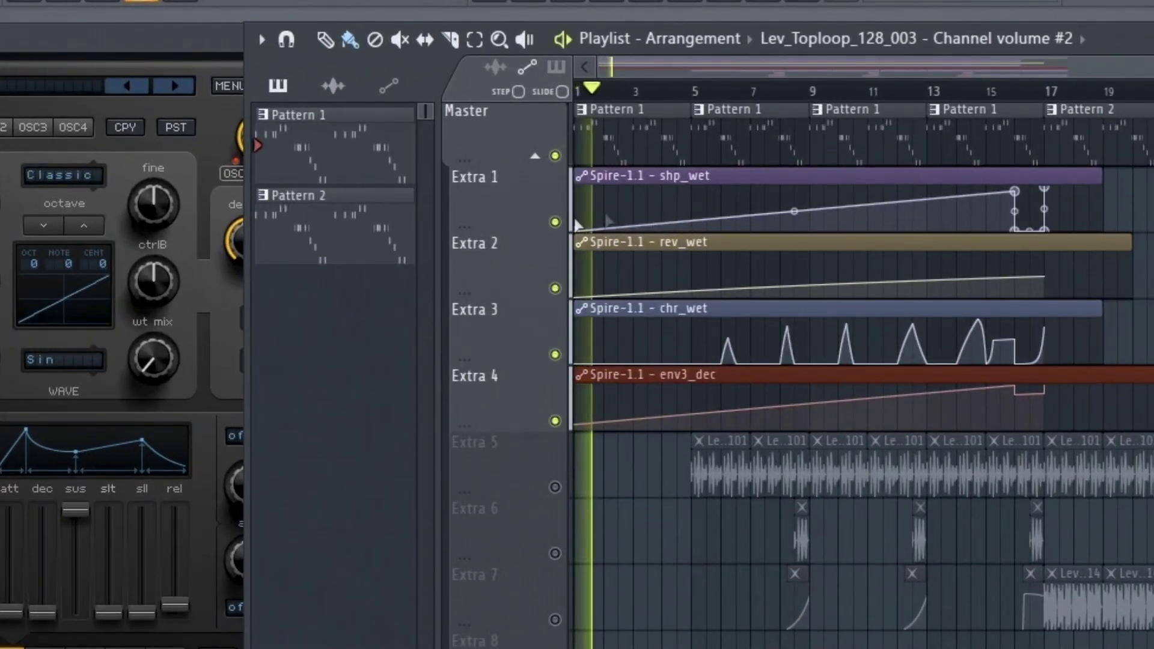
key("space")
left_click(931, 91)
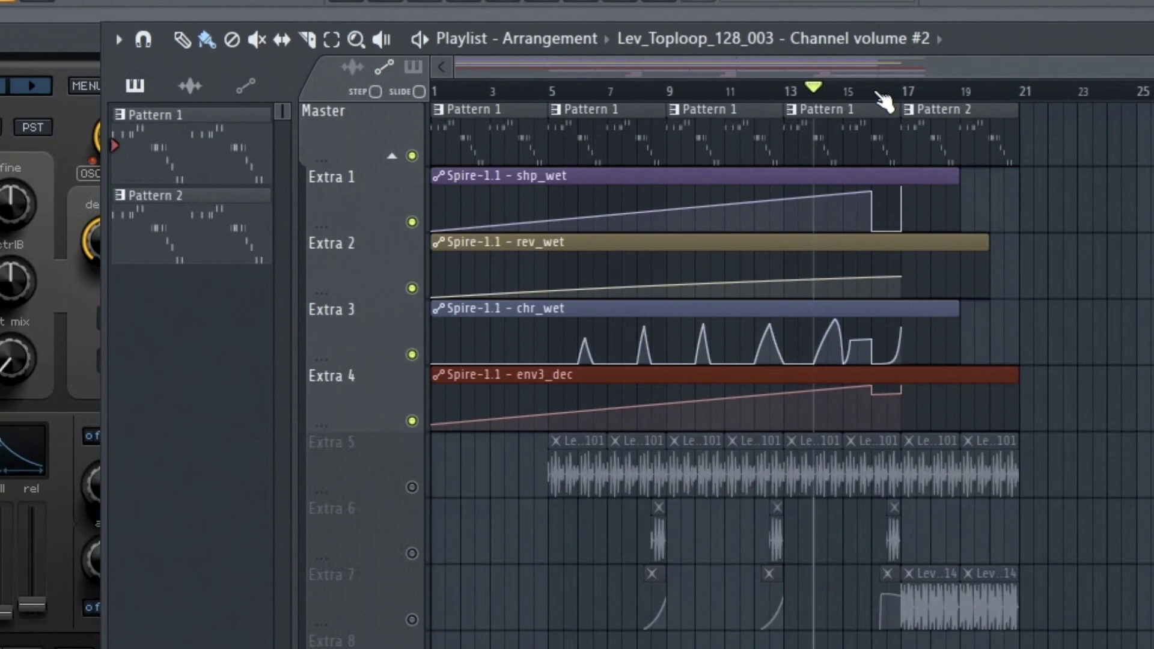
key("space")
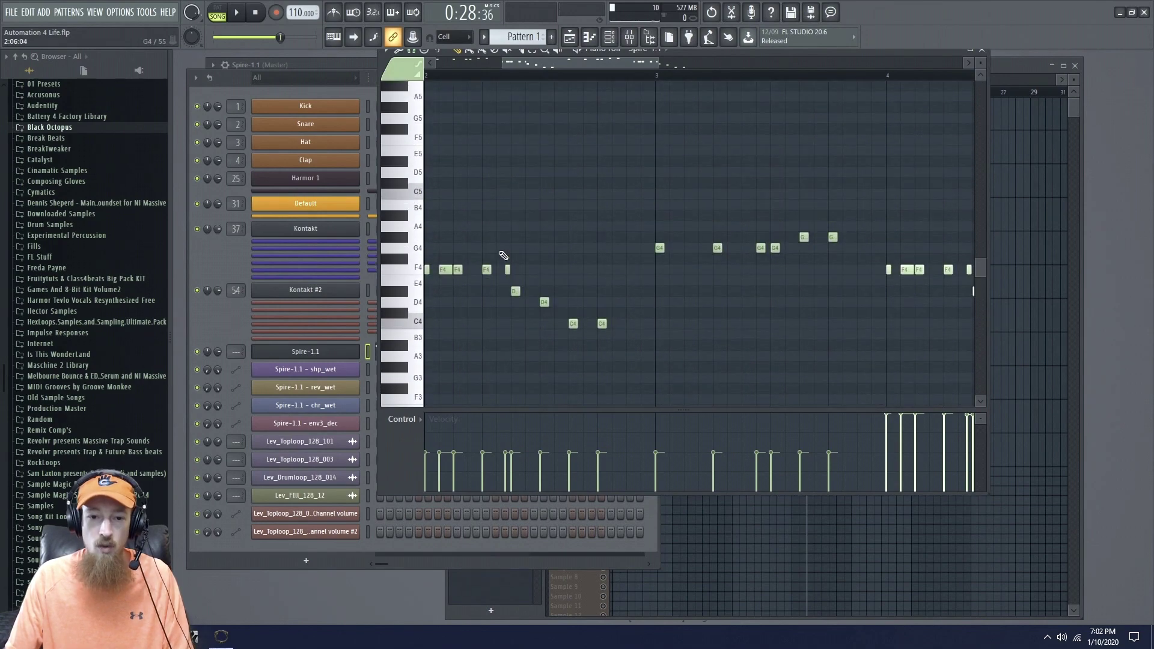
Try lengthening the first two G4 notes of Pattern 1, play the result, restore the notes and close the piano roll
scroll(504, 255, "down", 2)
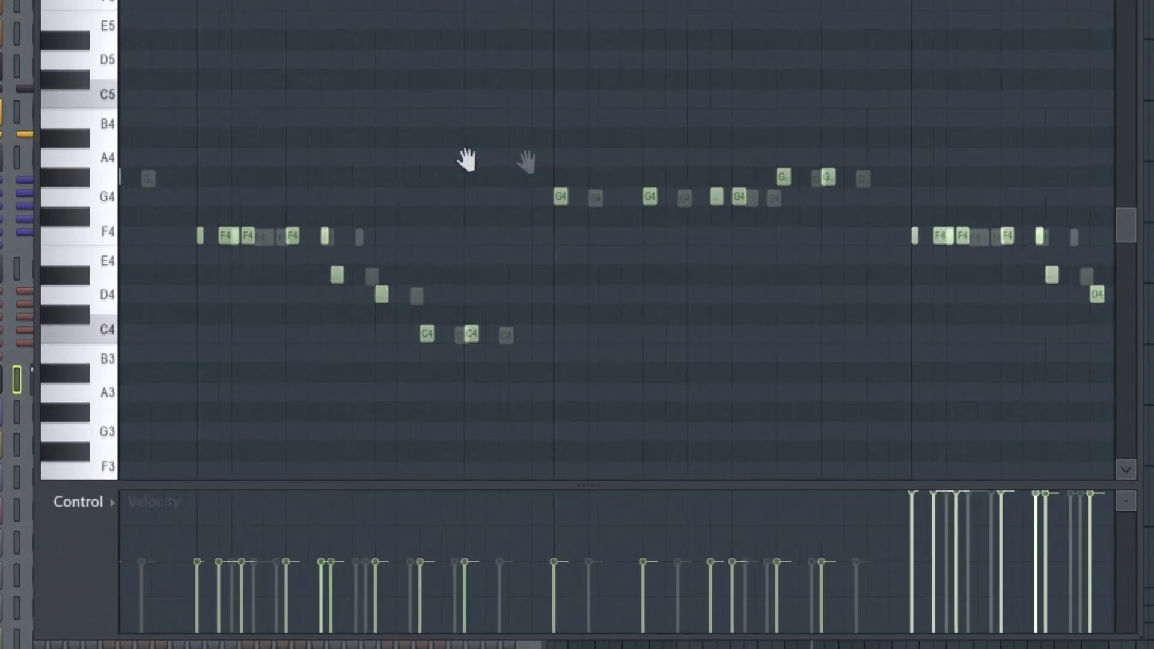
scroll(617, 223, "right", 4)
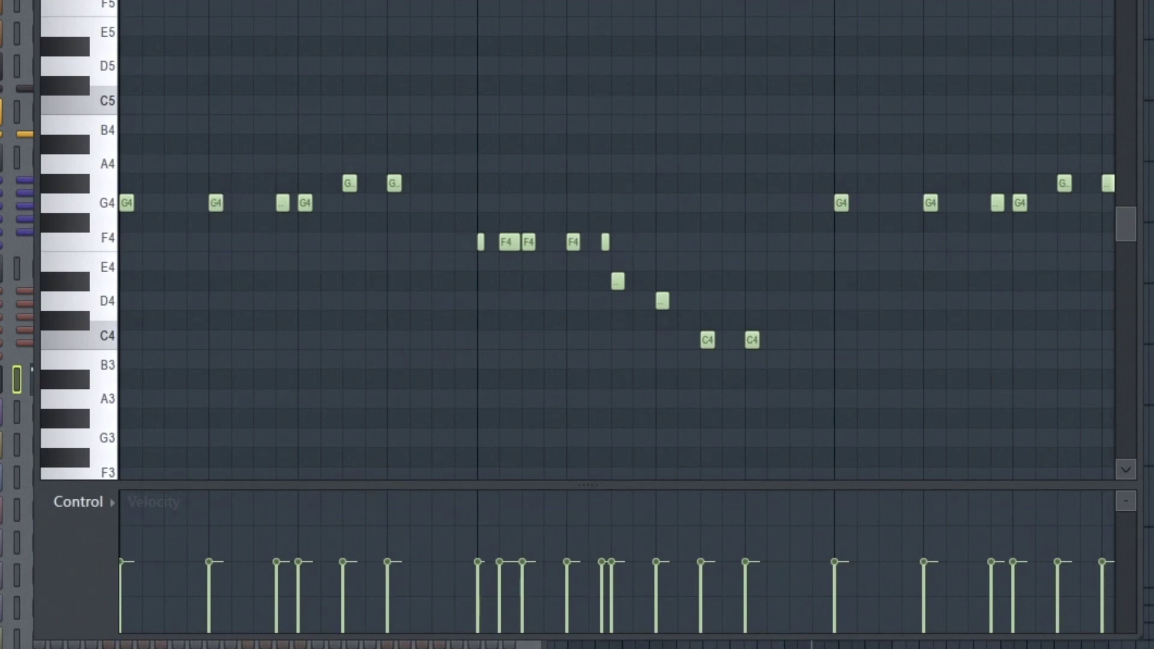
left_click_drag(132, 156, 273, 222)
key("space")
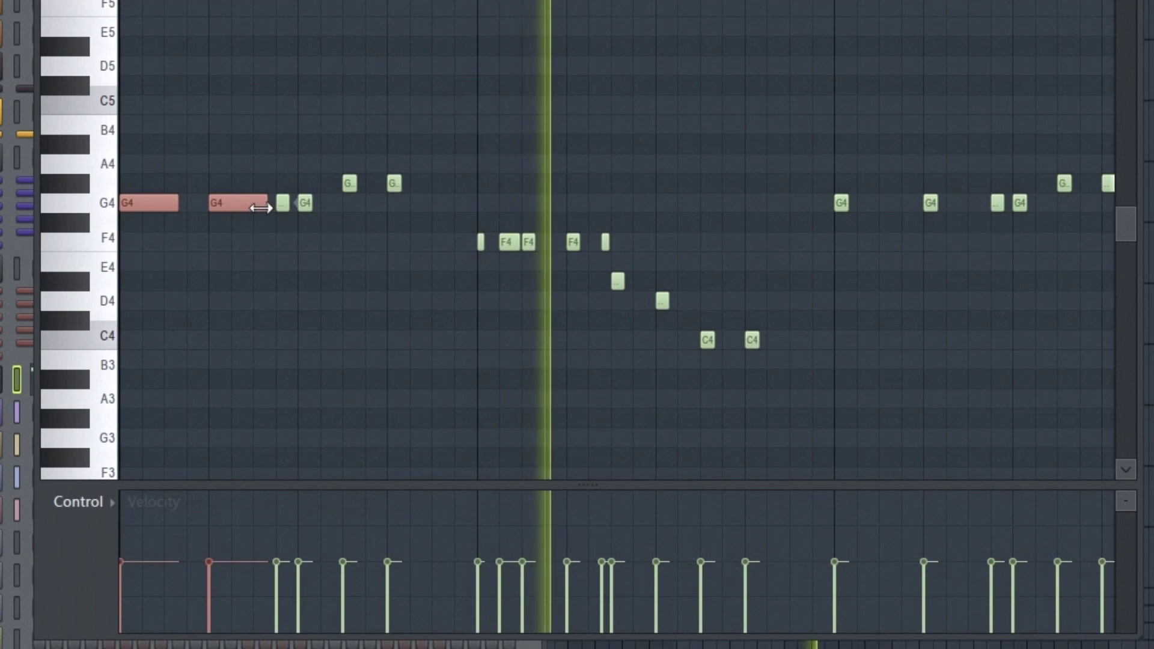
key("space")
key("space")
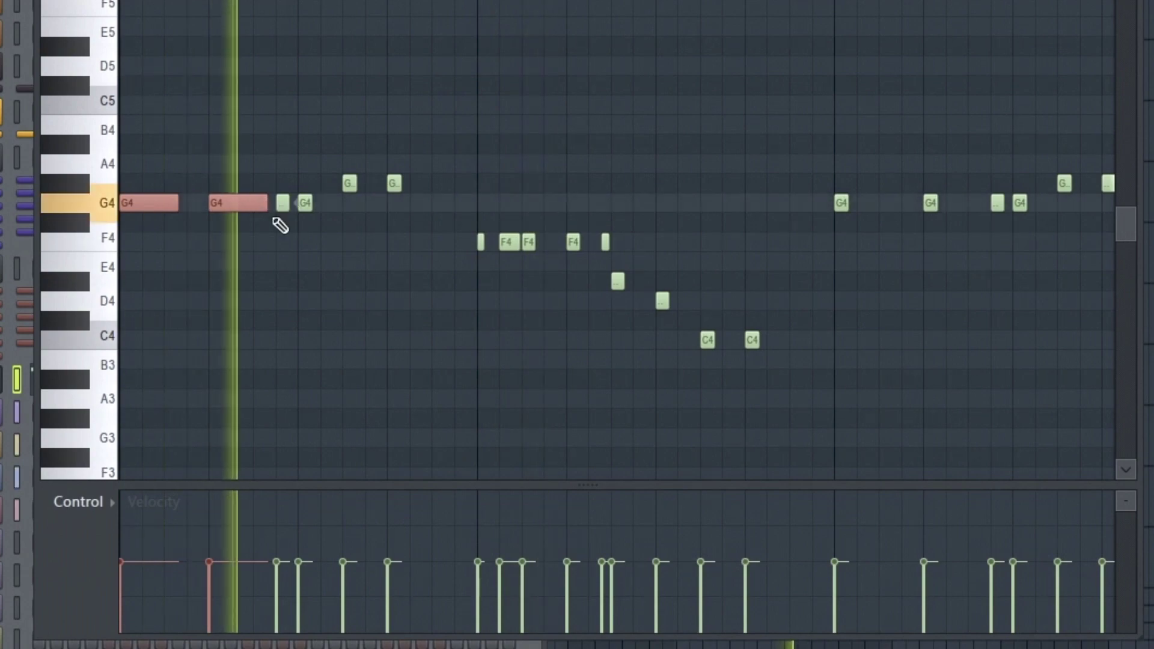
key("space")
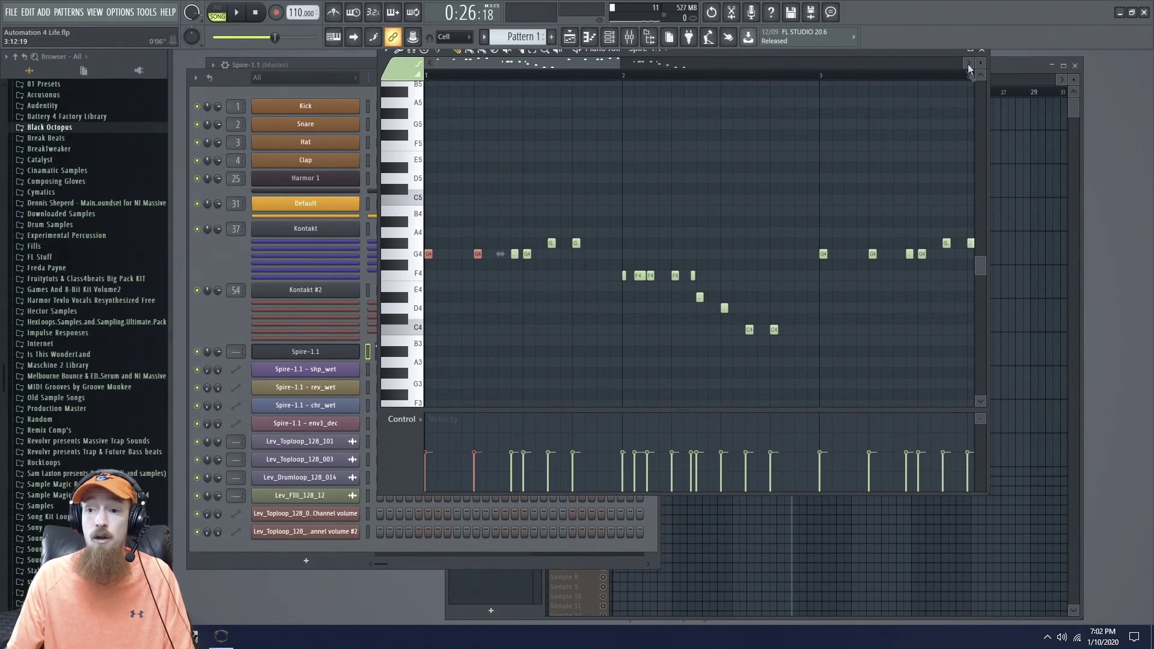
left_click(981, 50)
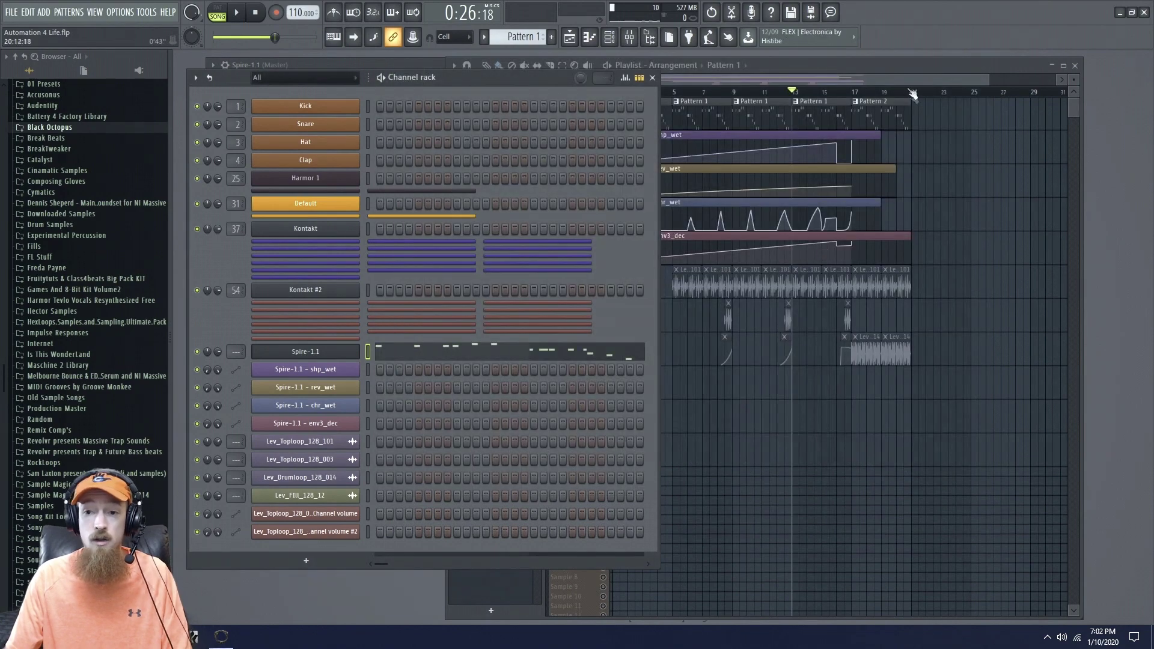
Reopen Pattern 1 from the playlist in the piano roll to examine its four bars of notes, and close it
left_click(906, 83)
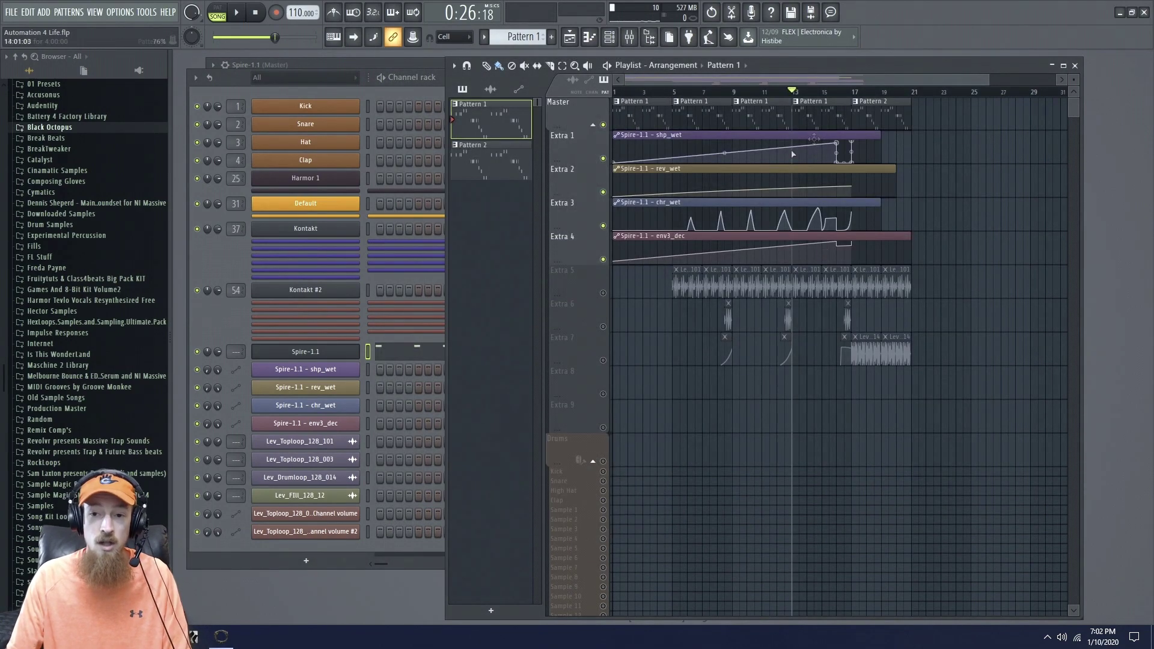
double_click(821, 120)
scroll(510, 247, "down", 3)
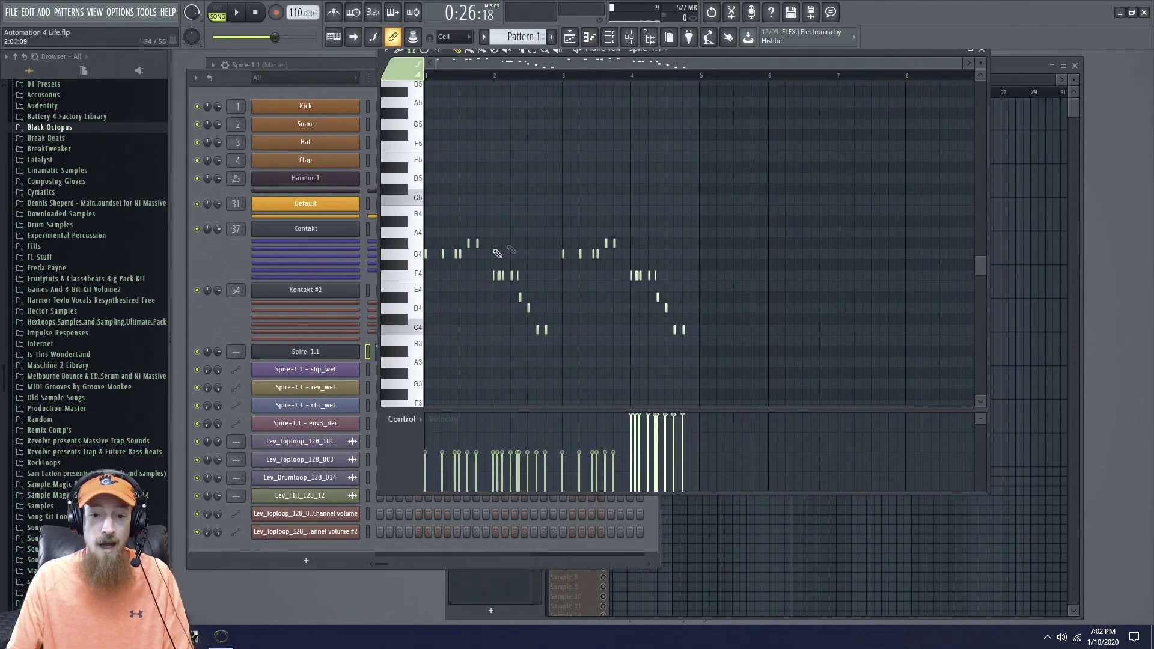
left_click_drag(563, 210, 689, 347)
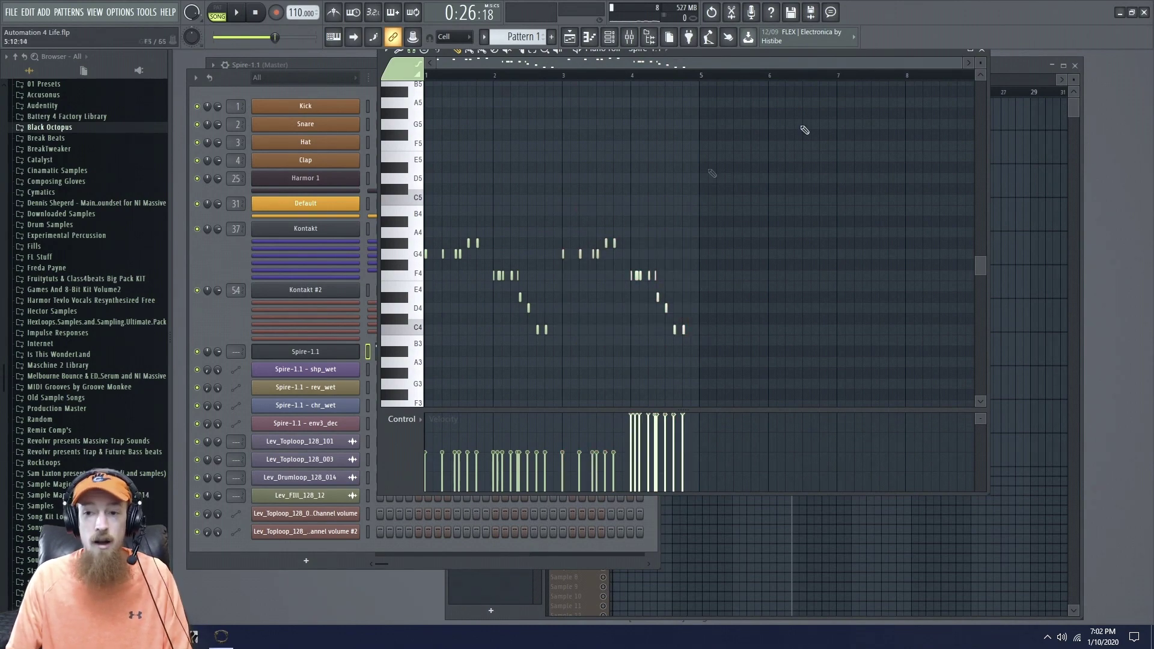
left_click(982, 50)
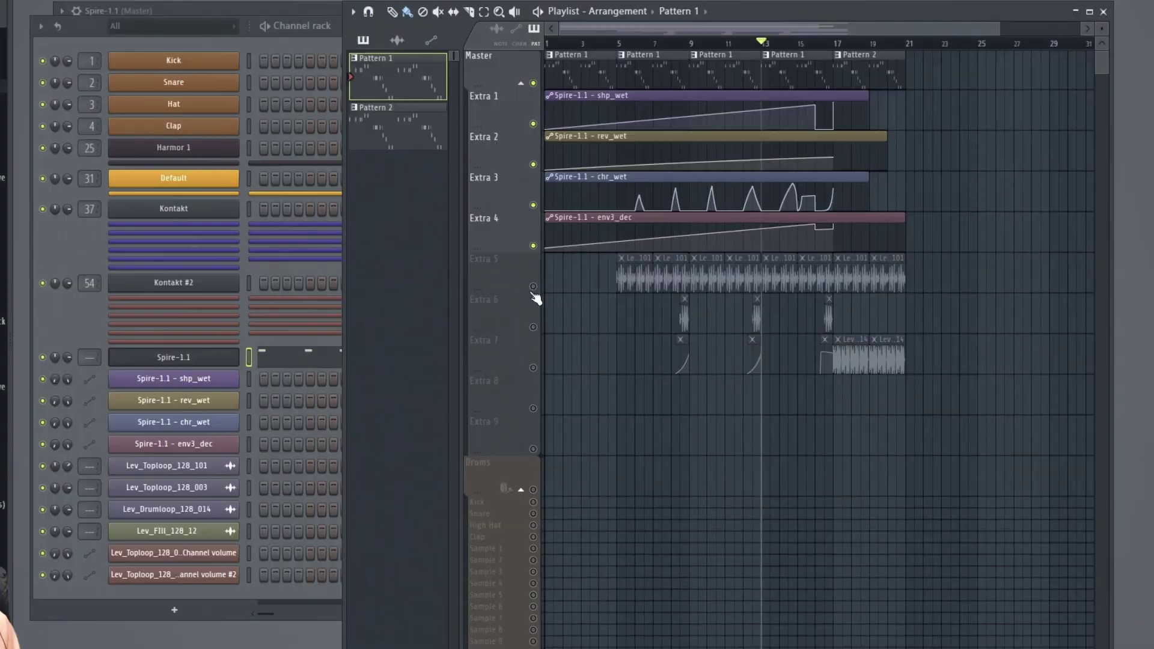
Unmute the Extra 5, Extra 6 and Extra 7 tracks in the playlist
left_click(603, 293)
left_click(602, 326)
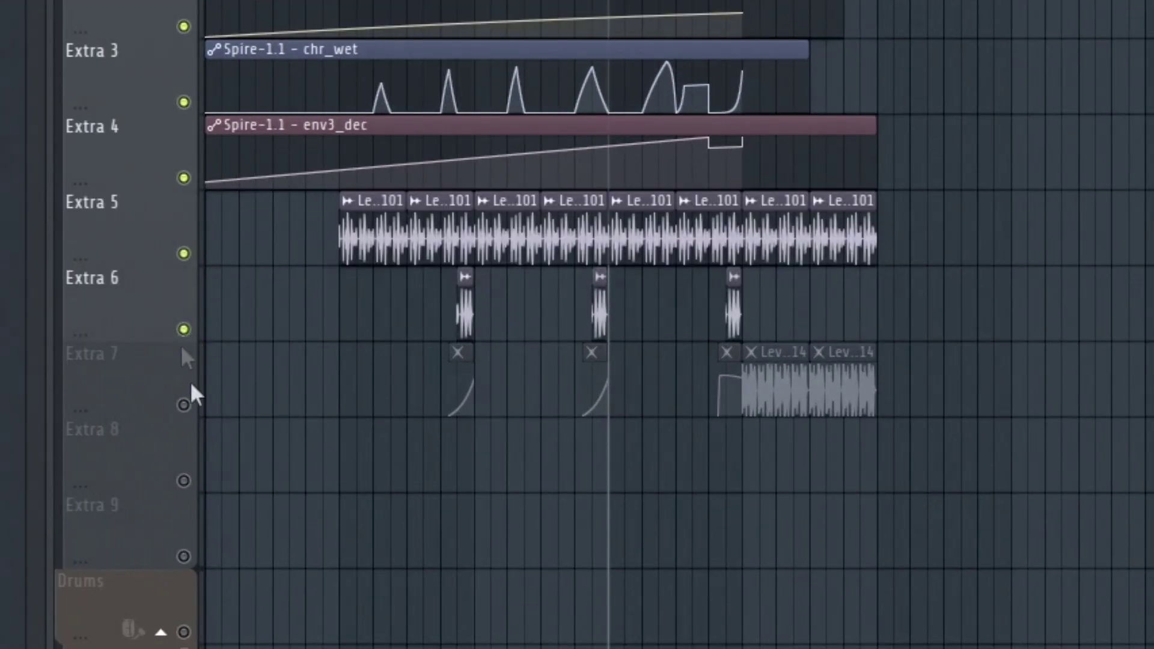
left_click(183, 404)
scroll(309, 232, "up", 3)
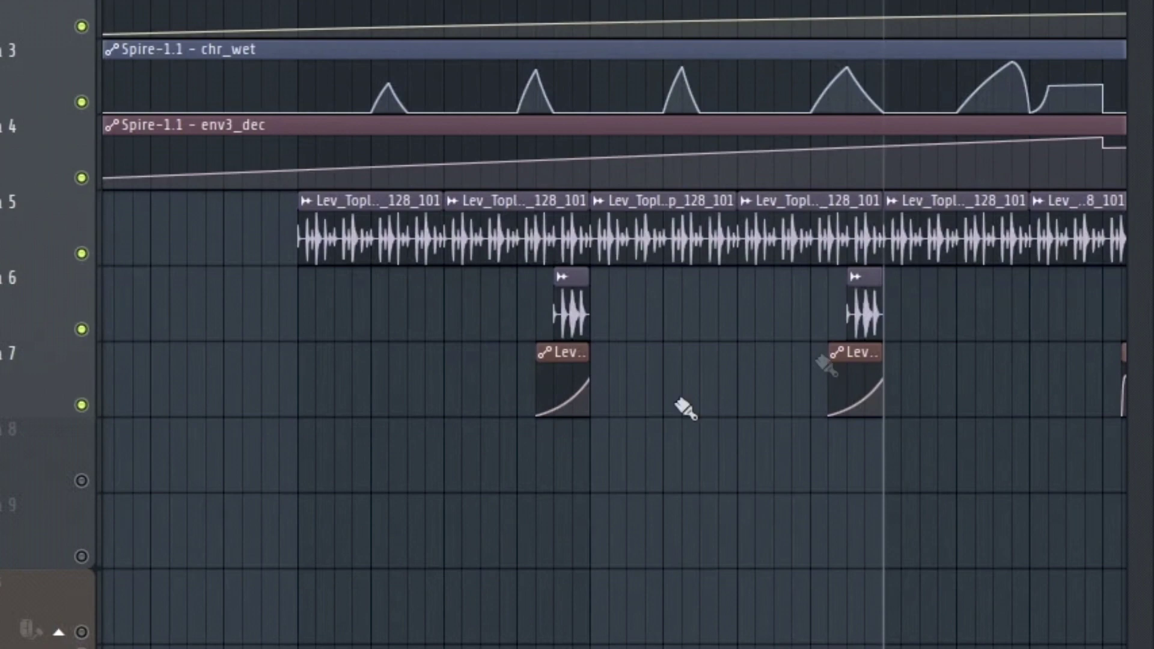
scroll(755, 309, "up", 3)
scroll(595, 354, "right", 2)
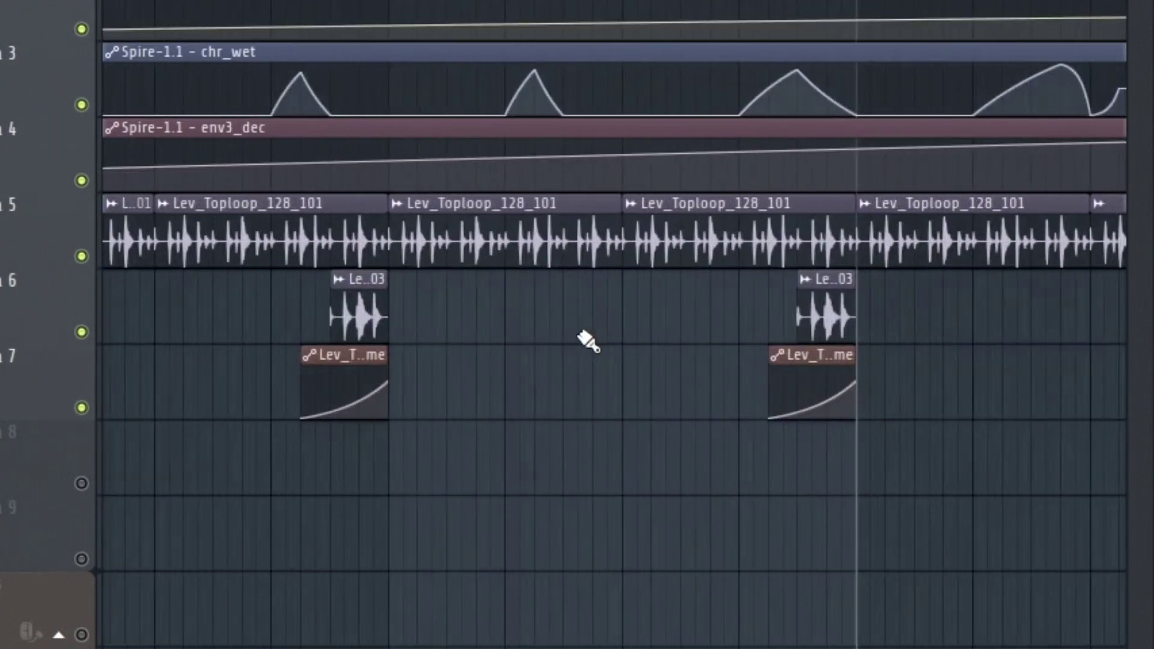
Highlight the first fill clips on Extra 6 and 7, the shp_wet and rev_wet automation clips, and both fill pairs before bars 9 and 13
left_click_drag(276, 335, 399, 414)
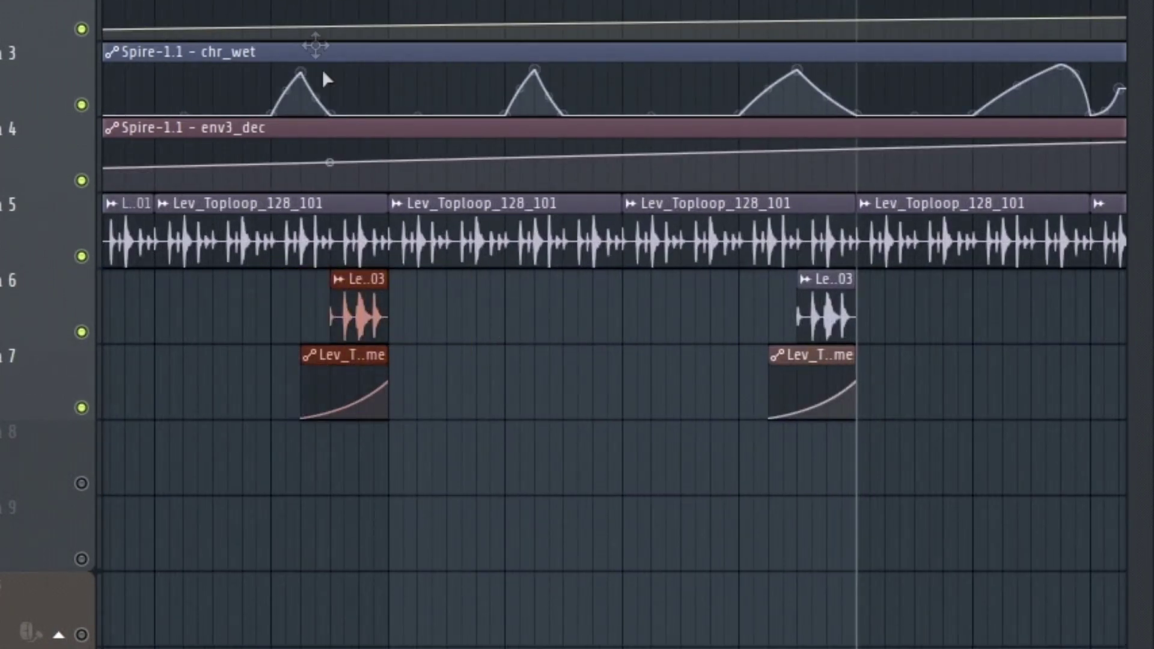
key("space")
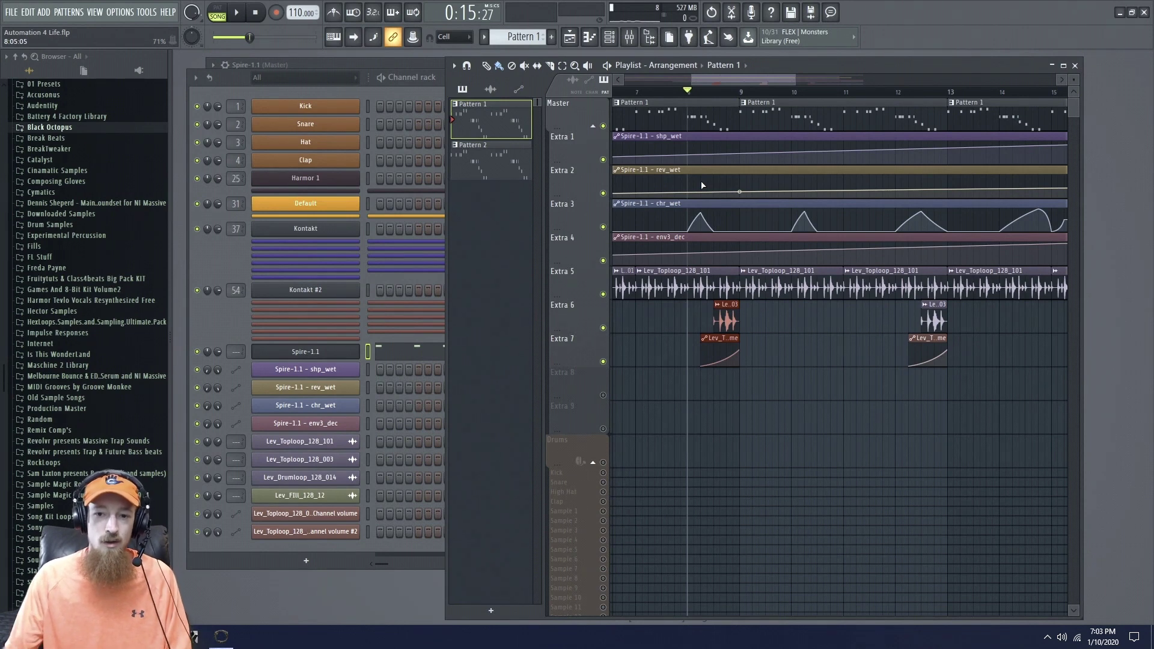
mouse_move(702, 185)
left_mouse_down()
mouse_move(703, 135)
mouse_move(708, 185)
left_mouse_up()
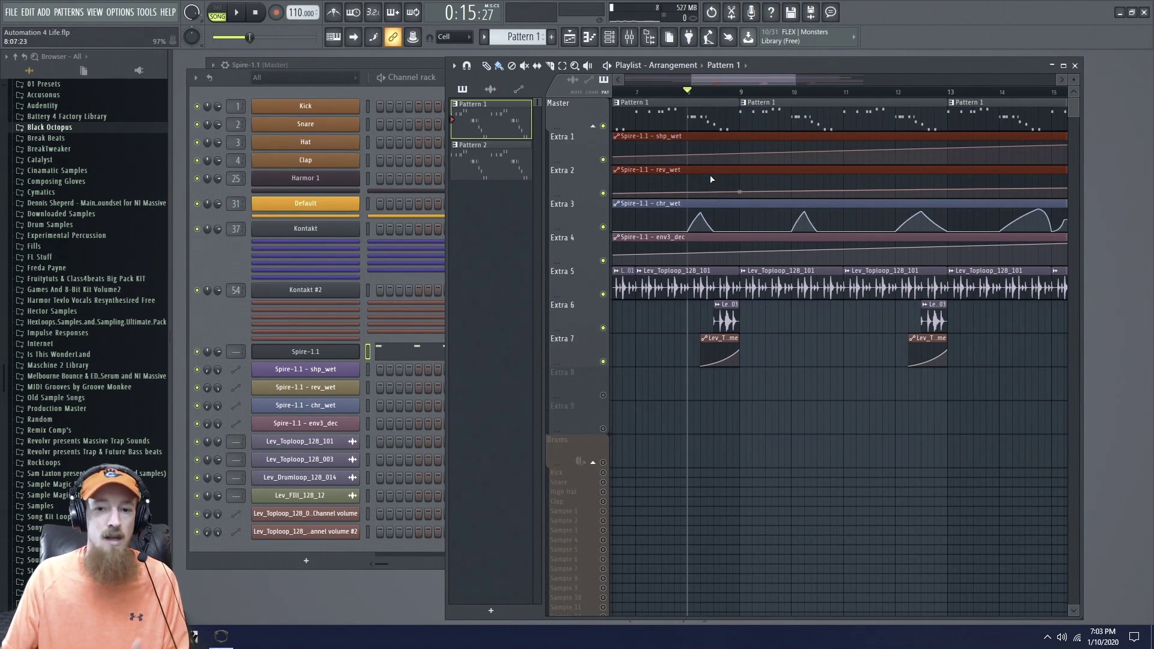
left_click_drag(701, 355, 978, 334)
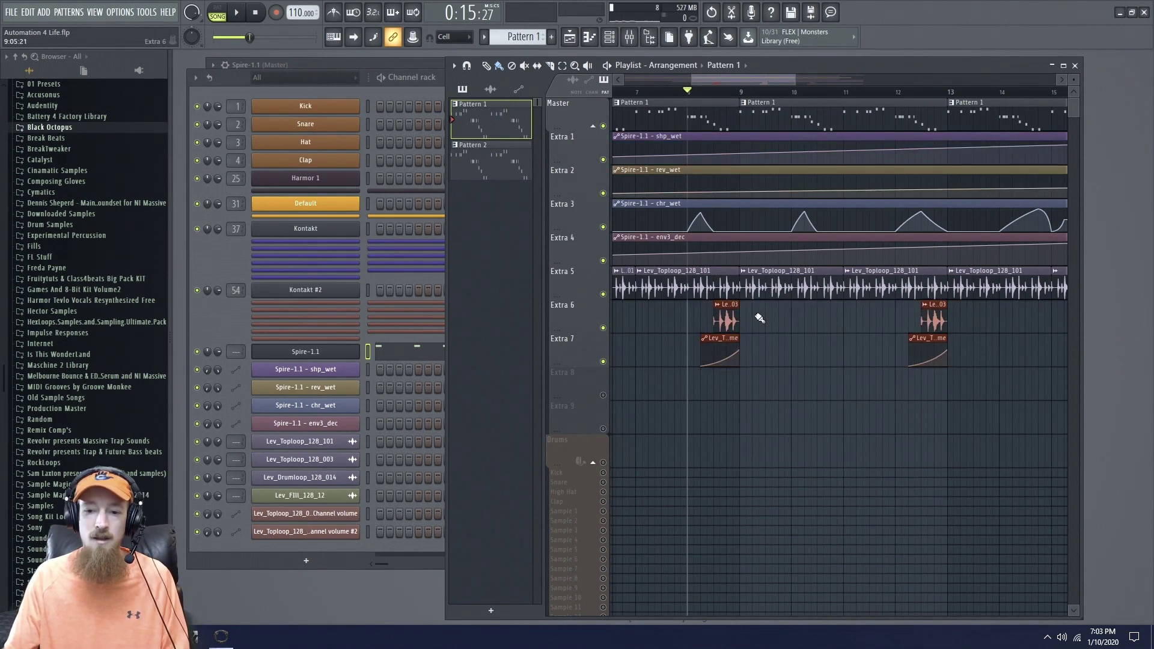
Play the arrangement twice from bar 8 to hear the fill and volume automation leading into bar 9
left_click(696, 93)
key("space")
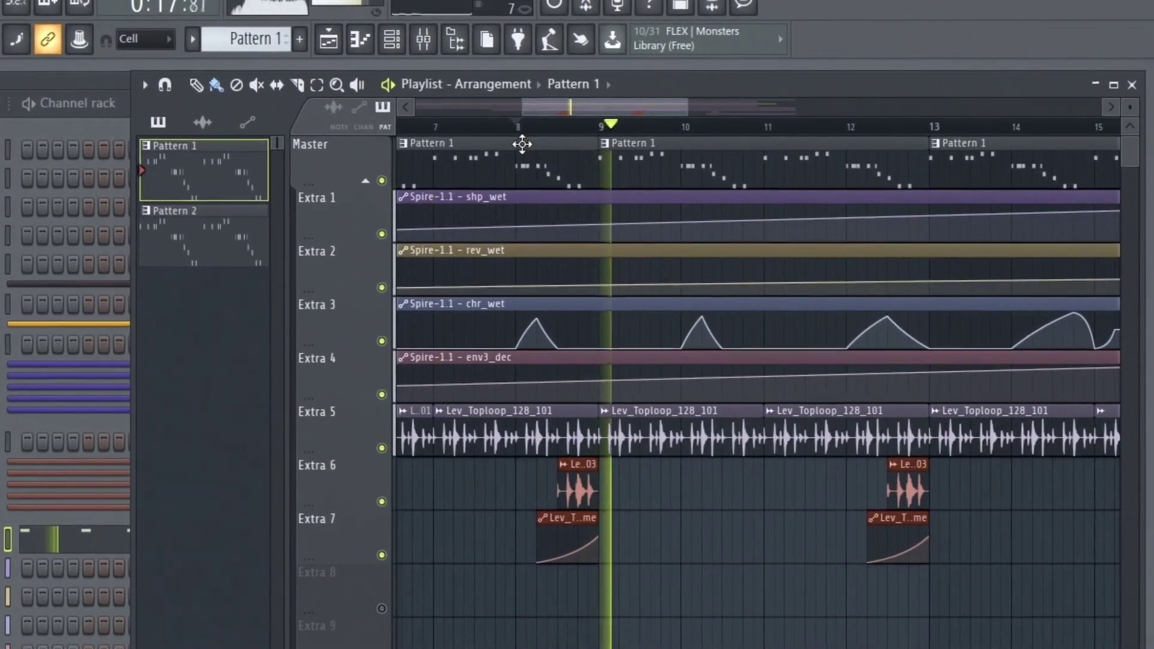
key("space")
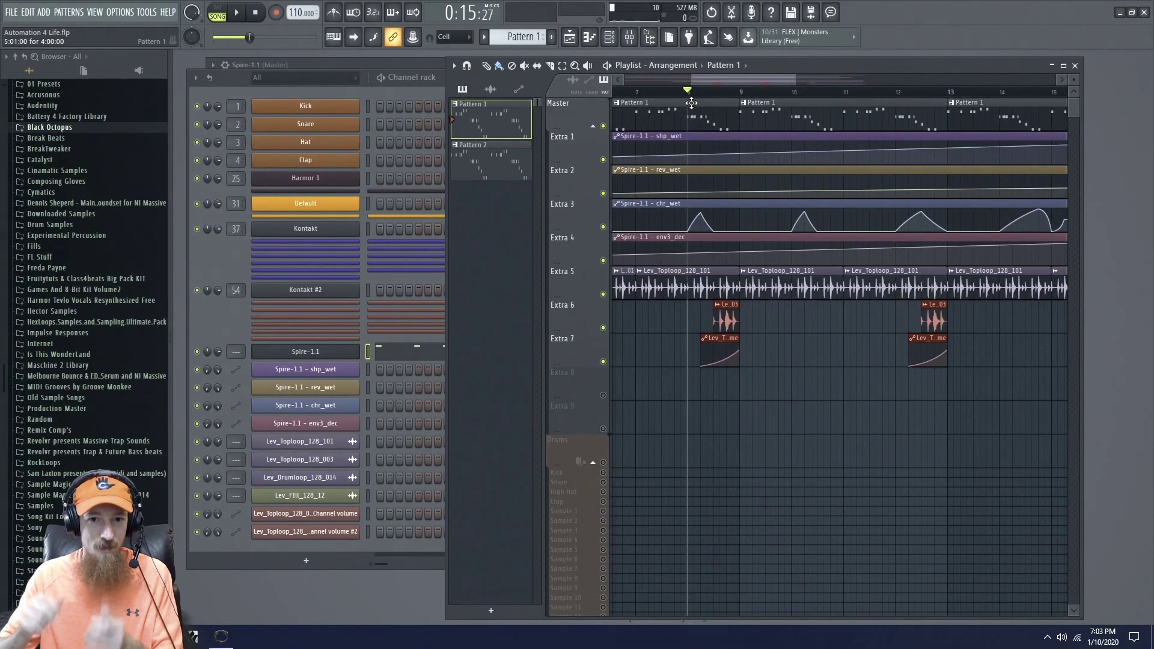
key("space")
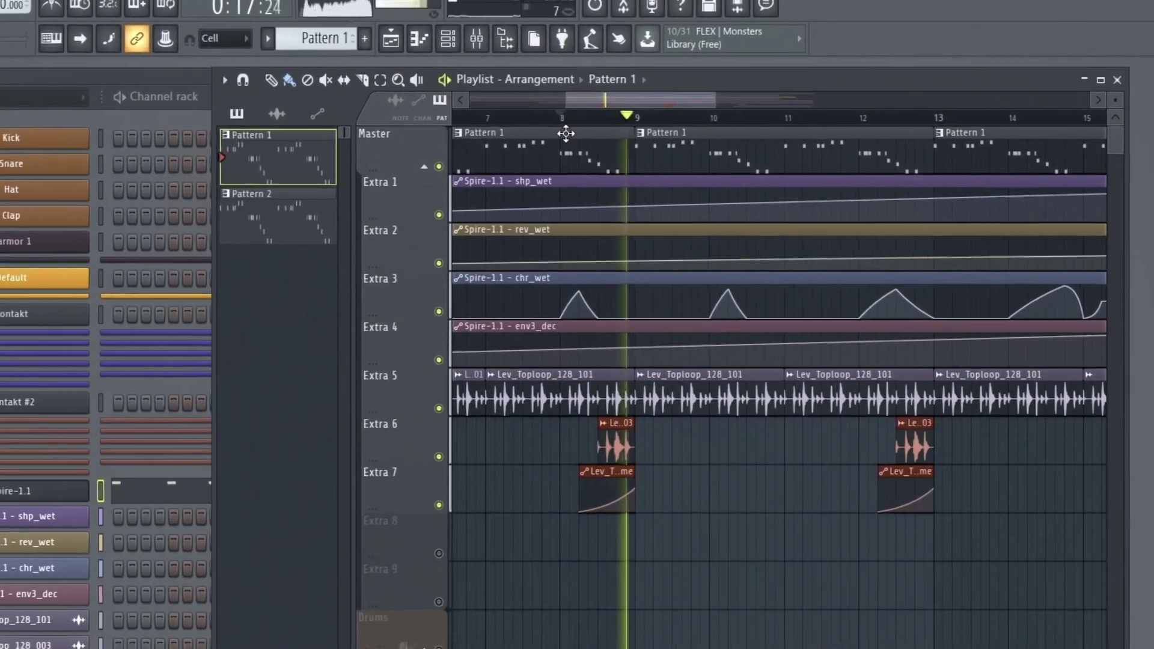
scroll(776, 349, "down", 3)
key("space")
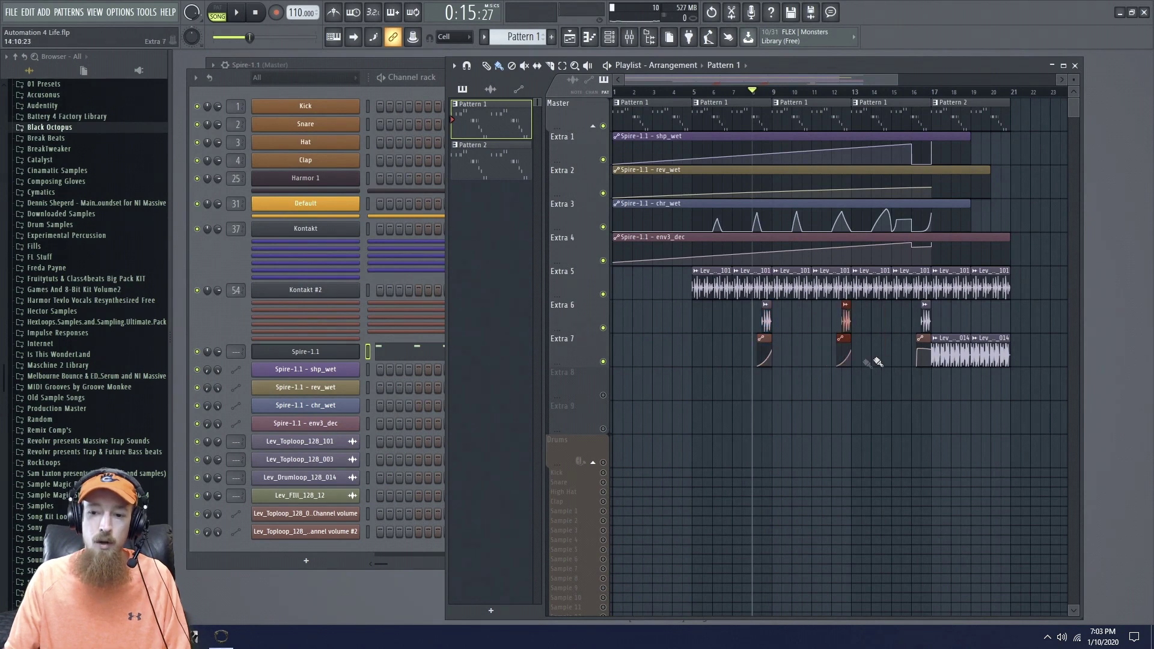
Show the full arrangement, highlight the Extra 7 clips and the automation clips on the upper tracks, and clear the selection
scroll(878, 361, "down", 3)
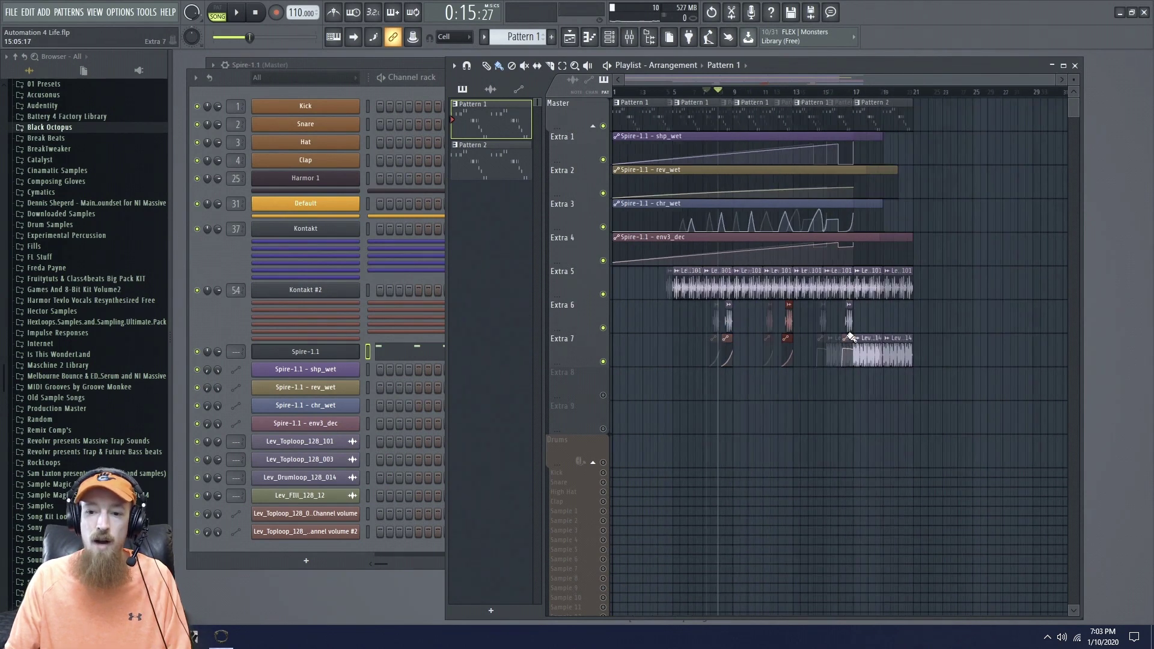
left_click_drag(638, 368, 777, 390)
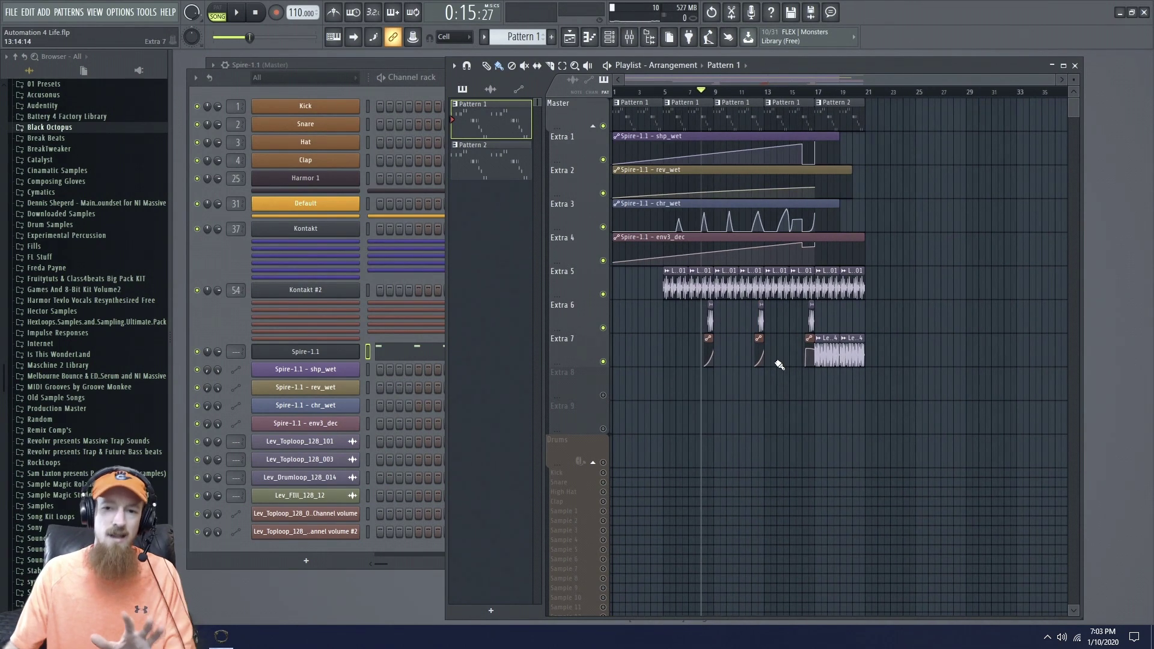
left_click_drag(658, 151, 850, 239)
left_click(892, 313)
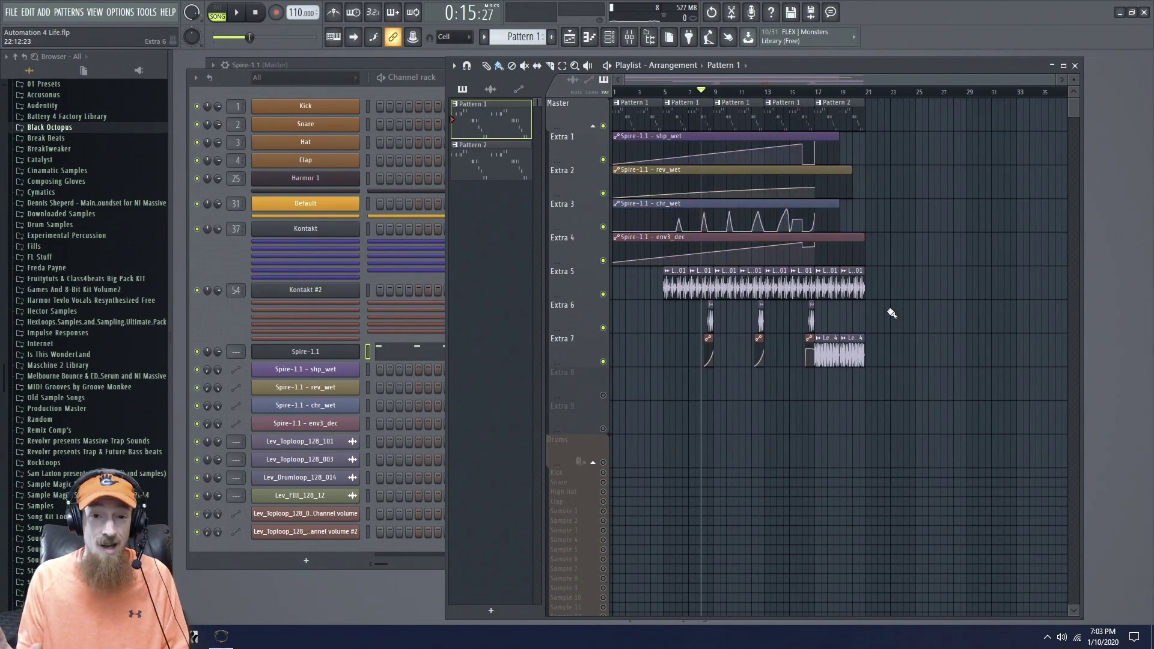